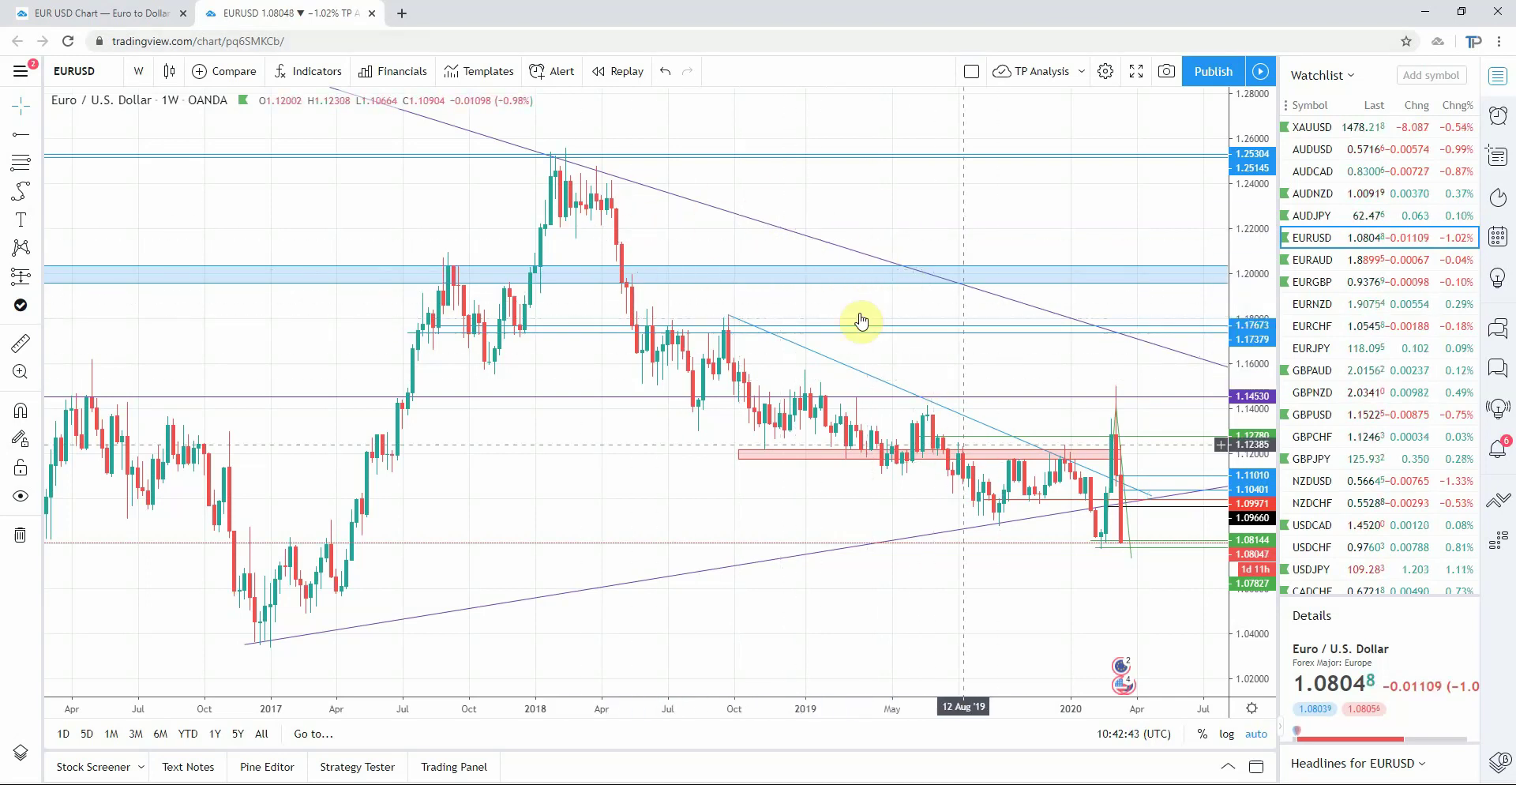
# - Zoom out the EURUSD chart to bring the 1.22342 high and 1.06145 low into view
pyautogui.scroll(-2, 873, 450)
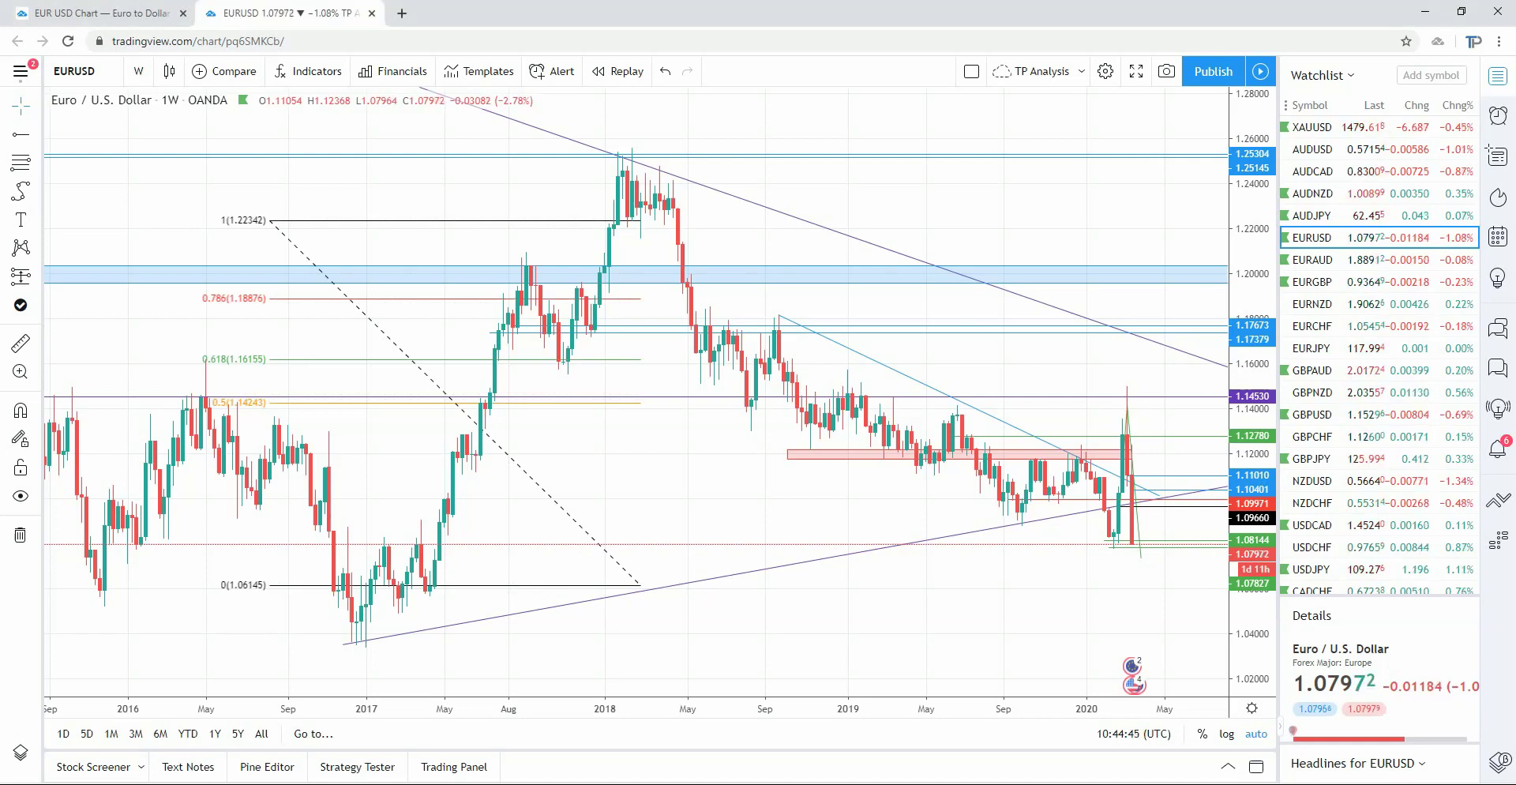
# - Delete the Fibonacci retracement, then zoom out and squeeze the price scale to fit 0.65–1.75
pyautogui.click(385, 334)
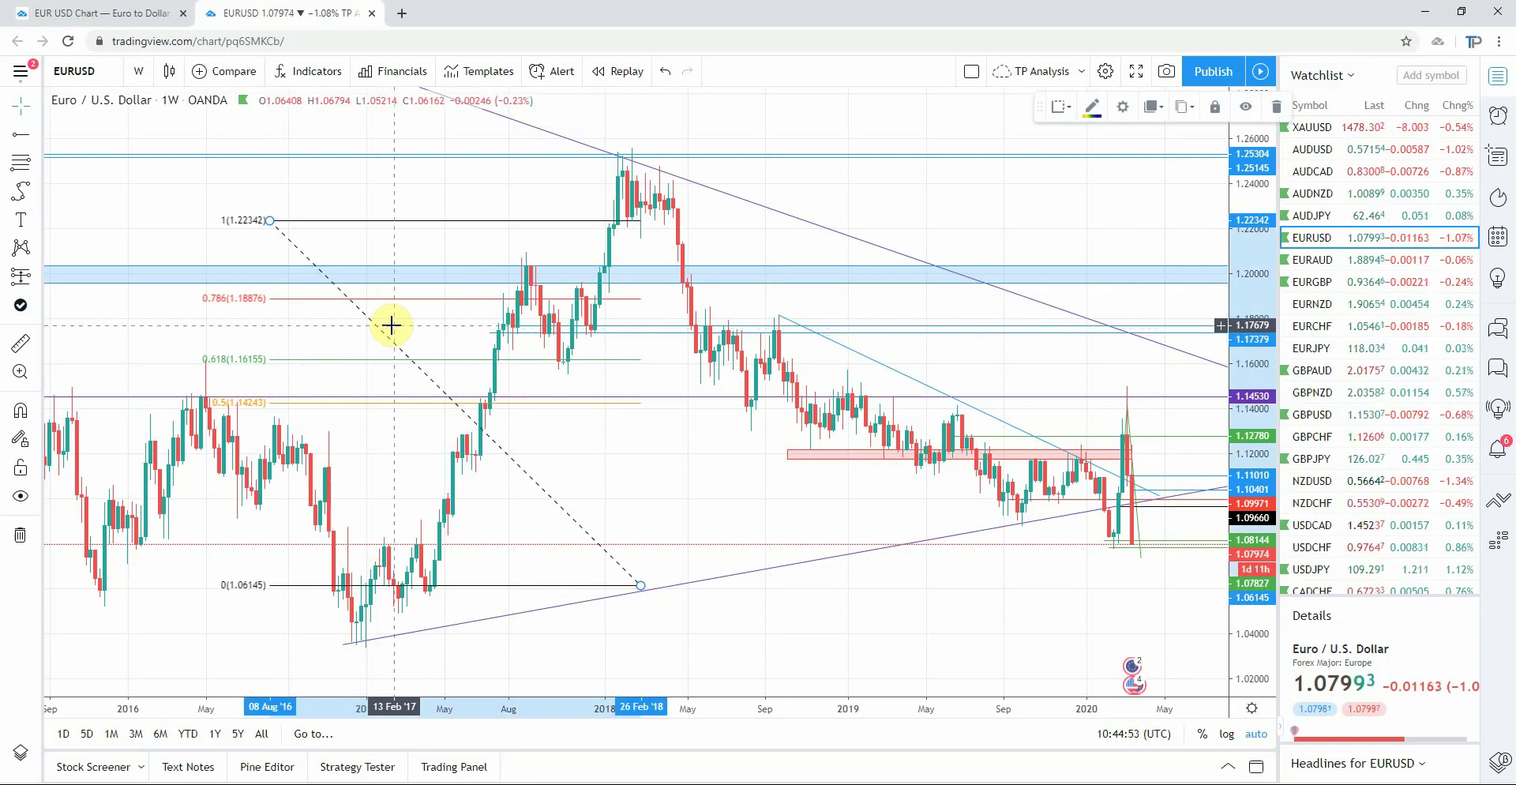
pyautogui.press('Delete')
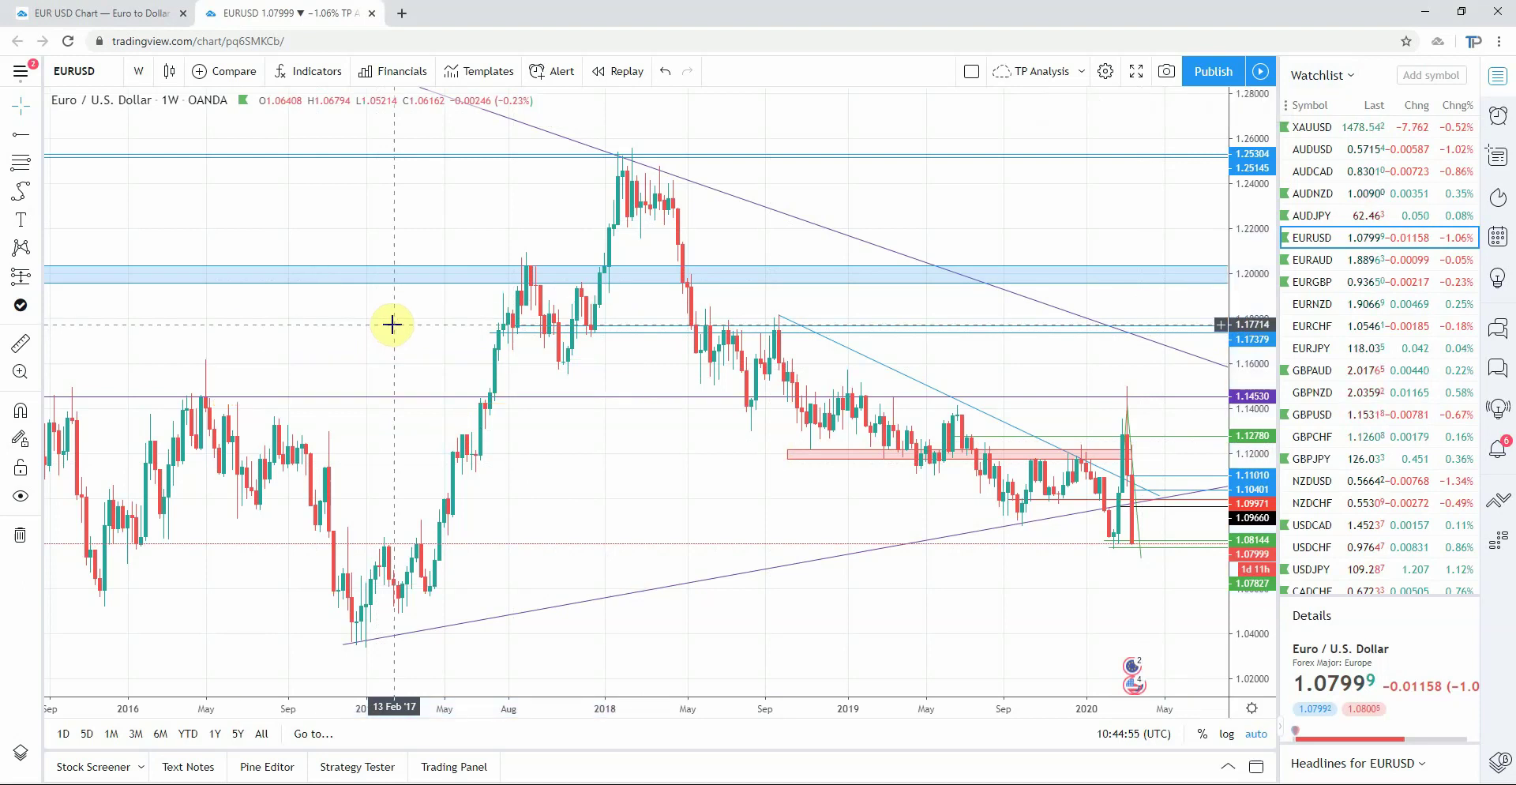
pyautogui.moveTo(1252, 157); pyautogui.dragTo(1137, 436)
pyautogui.scroll(-3, 1137, 436)
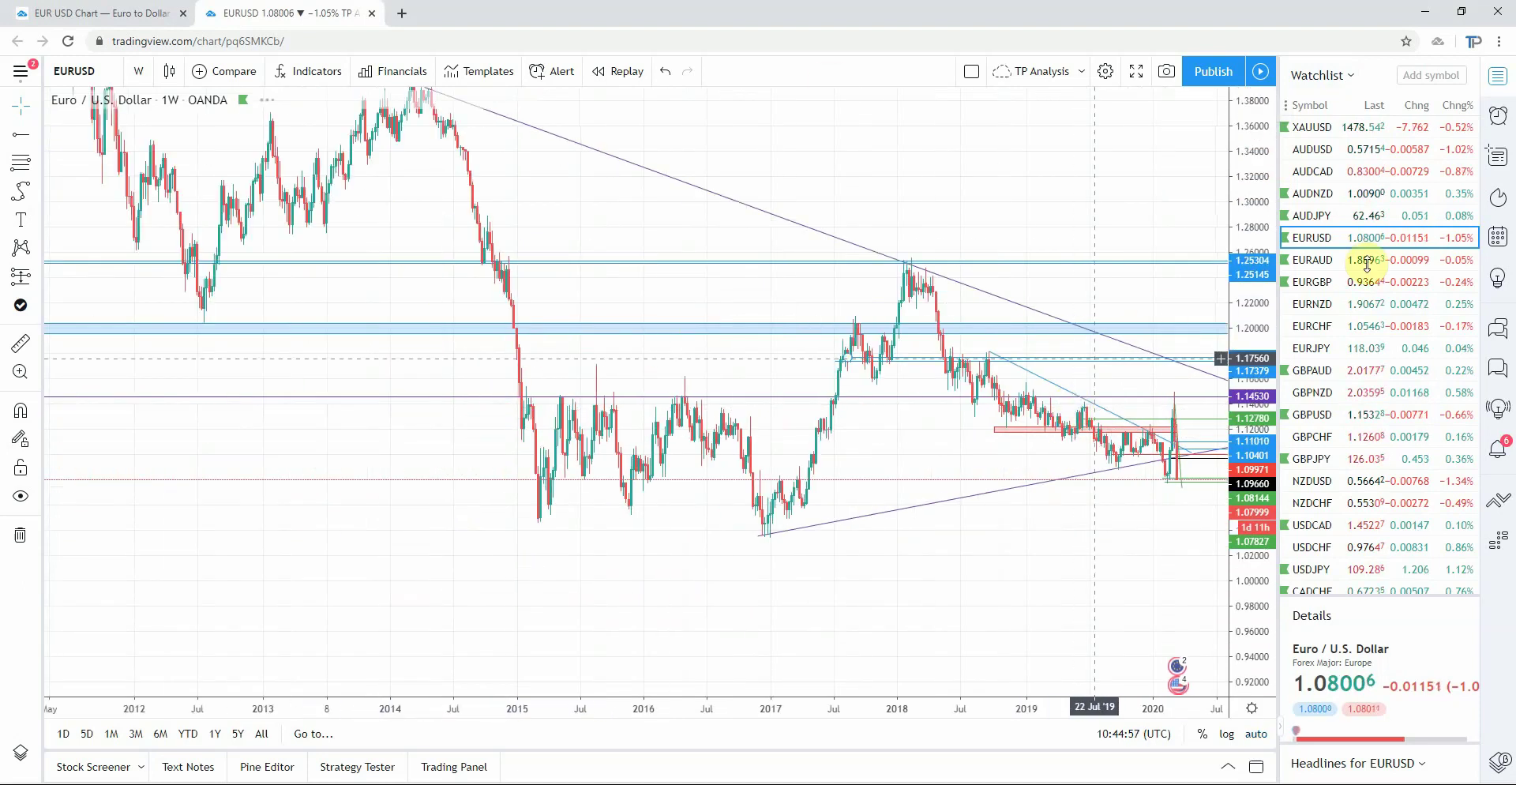
pyautogui.scroll(-2, 904, 234)
pyautogui.scroll(-2, 932, 193)
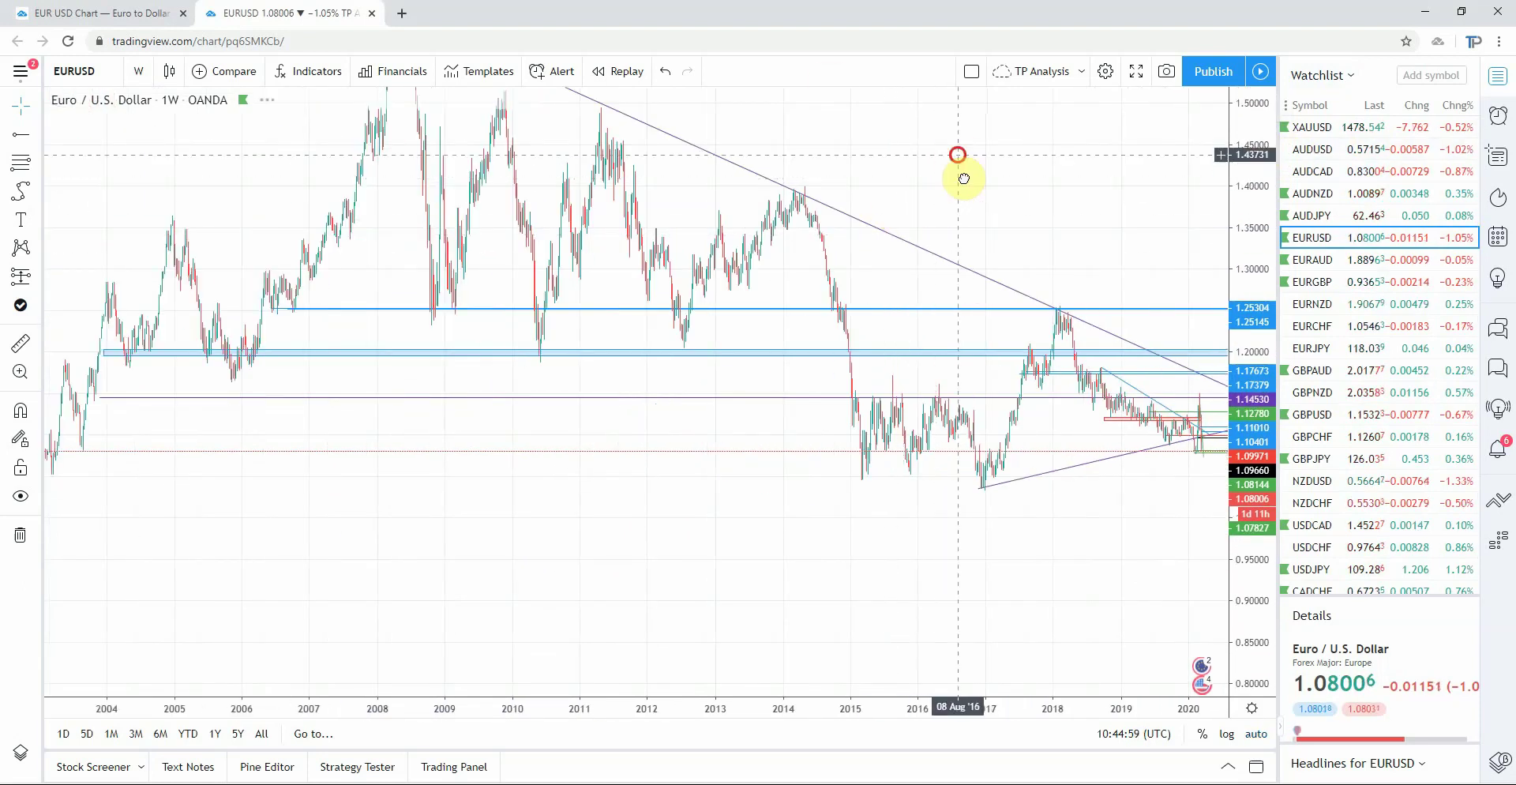
pyautogui.scroll(2, 910, 187)
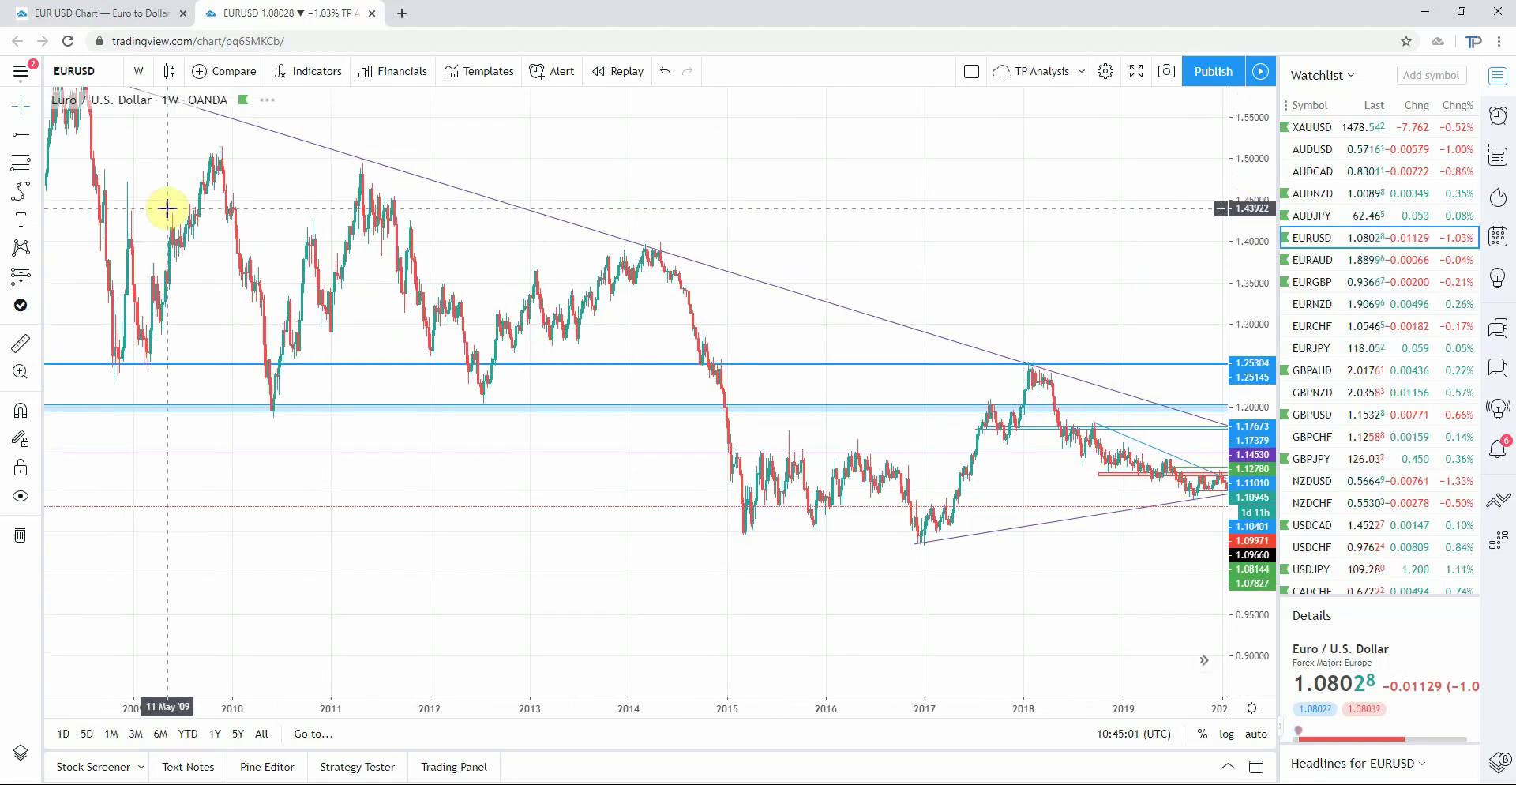
pyautogui.scroll(-2, 329, 169)
pyautogui.moveTo(1254, 144); pyautogui.dragTo(457, 250)
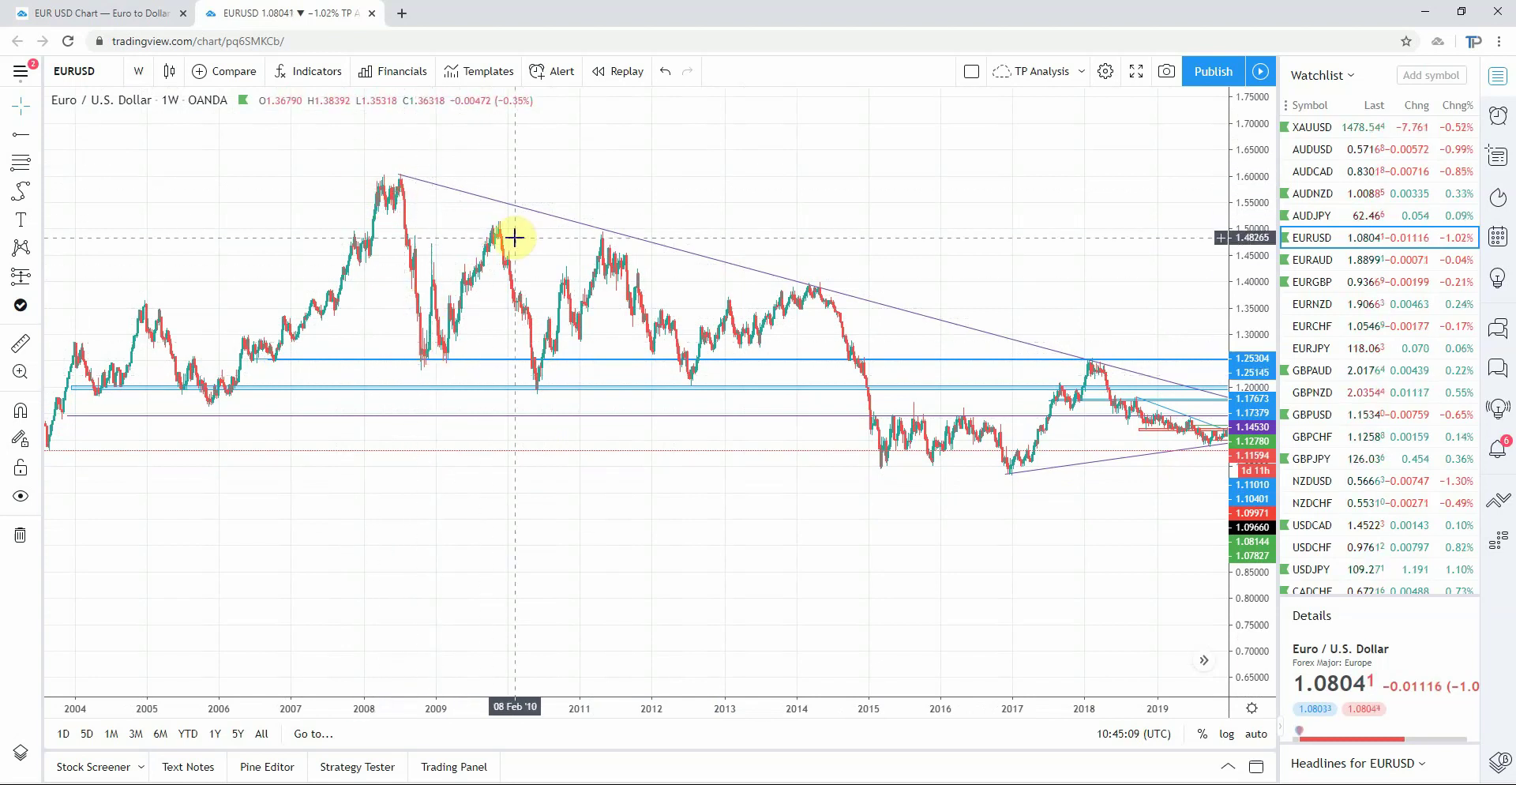
pyautogui.click(21, 161)
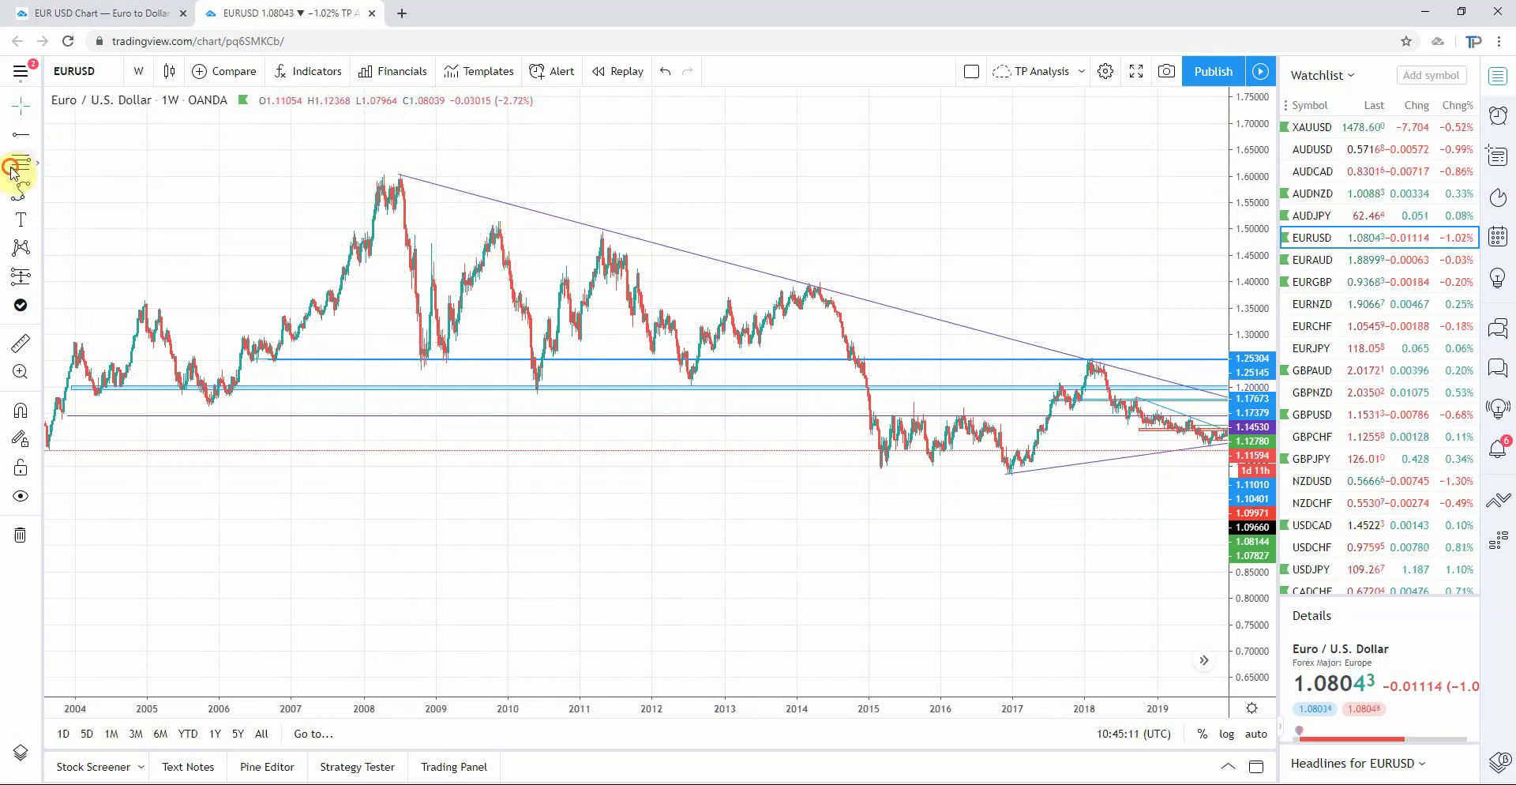
pyautogui.click(382, 174)
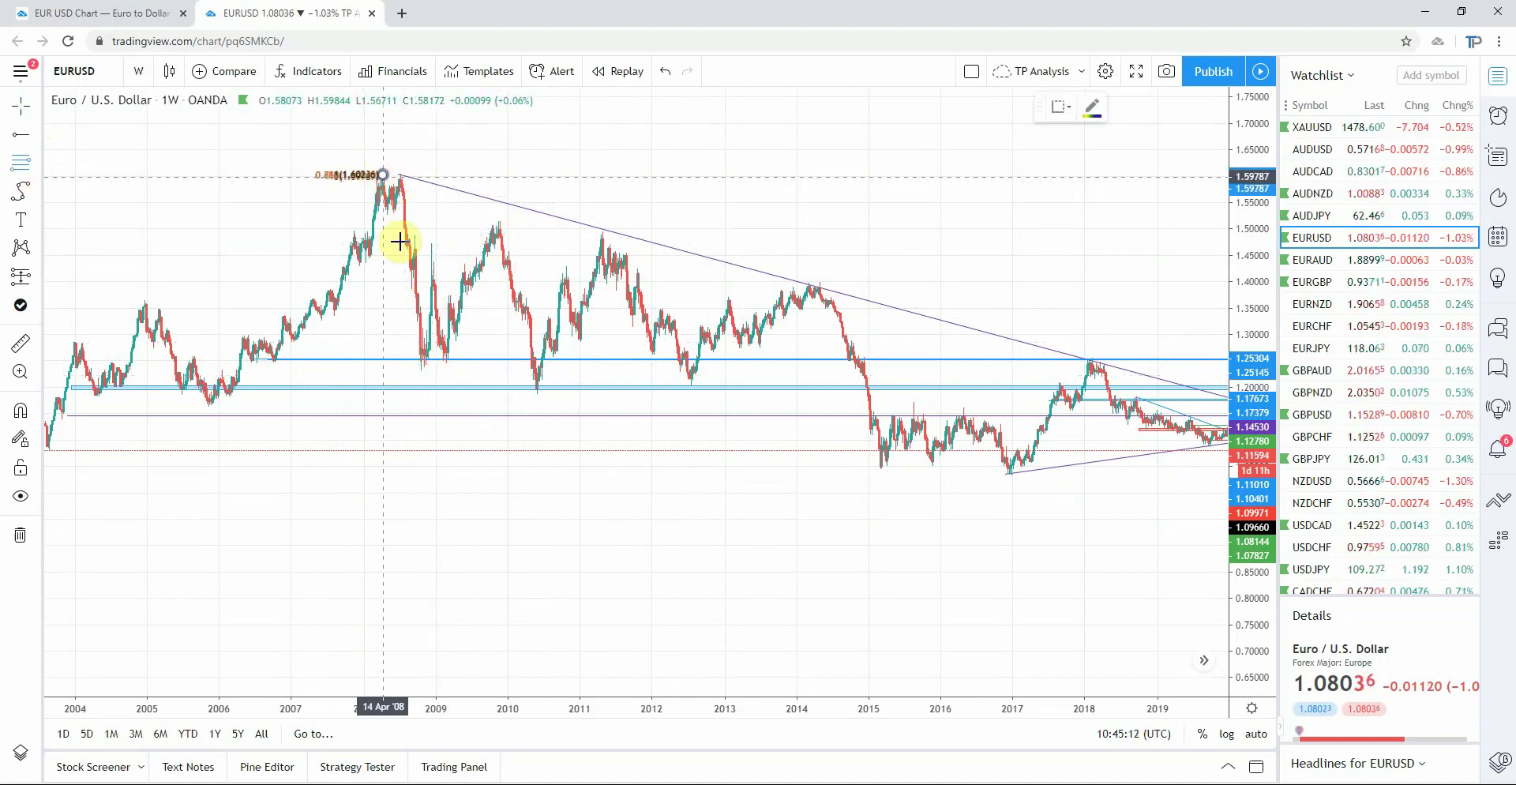
pyautogui.click(453, 367)
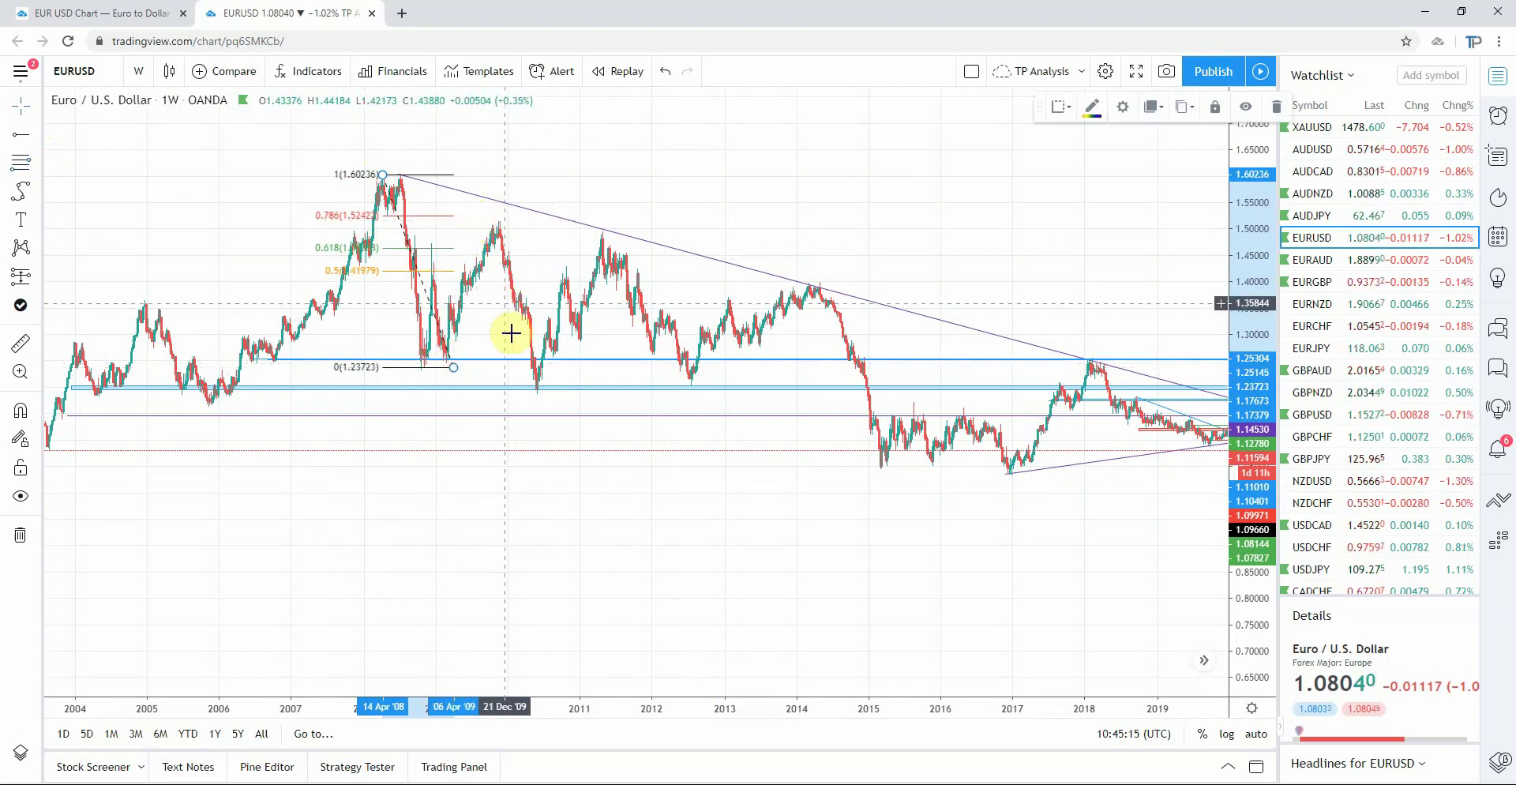
pyautogui.moveTo(453, 367); pyautogui.dragTo(542, 395)
pyautogui.moveTo(387, 182); pyautogui.dragTo(484, 220)
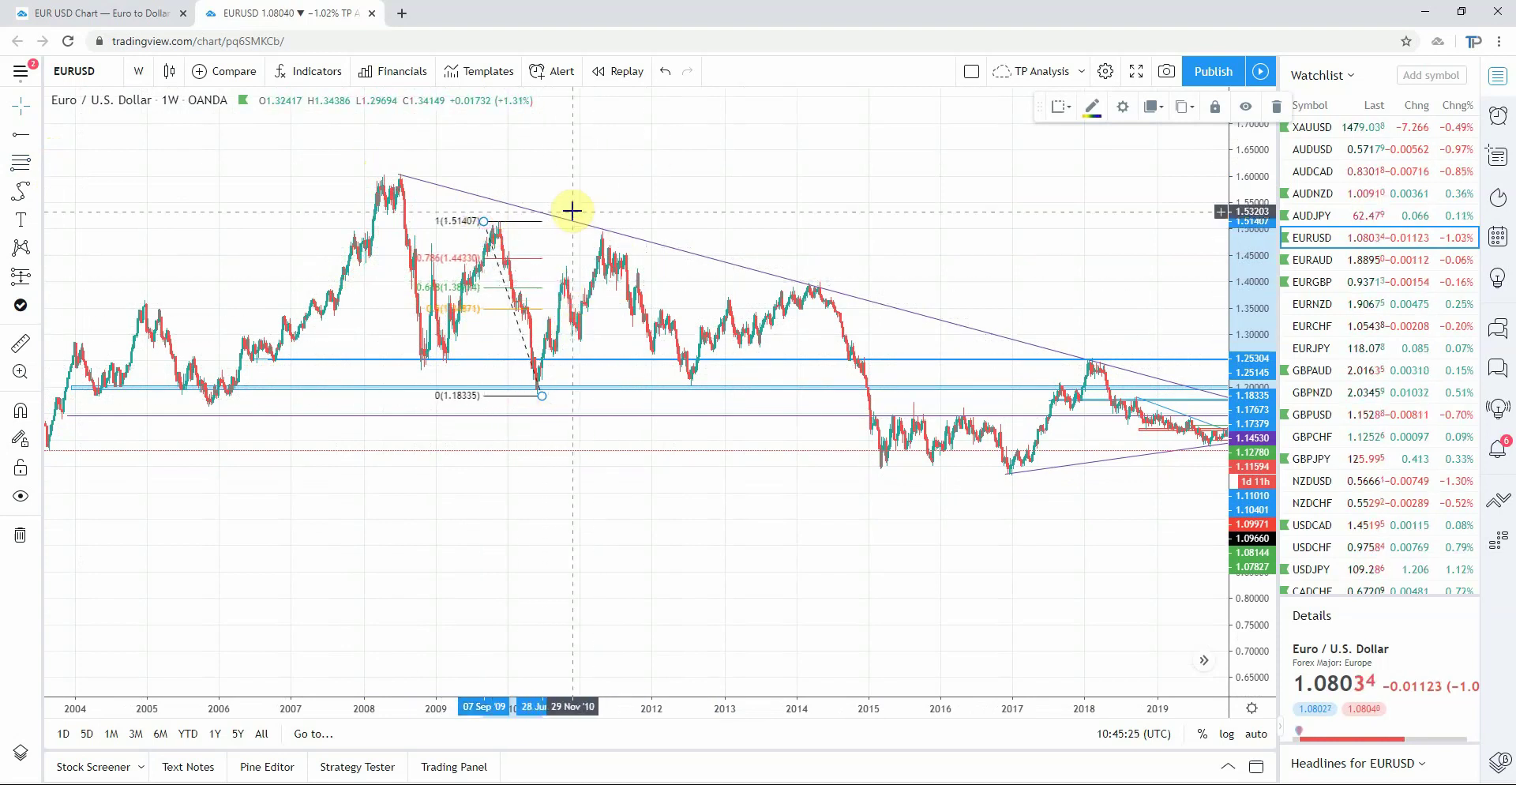
pyautogui.press('Delete')
pyautogui.hotkey('alt', 'f')
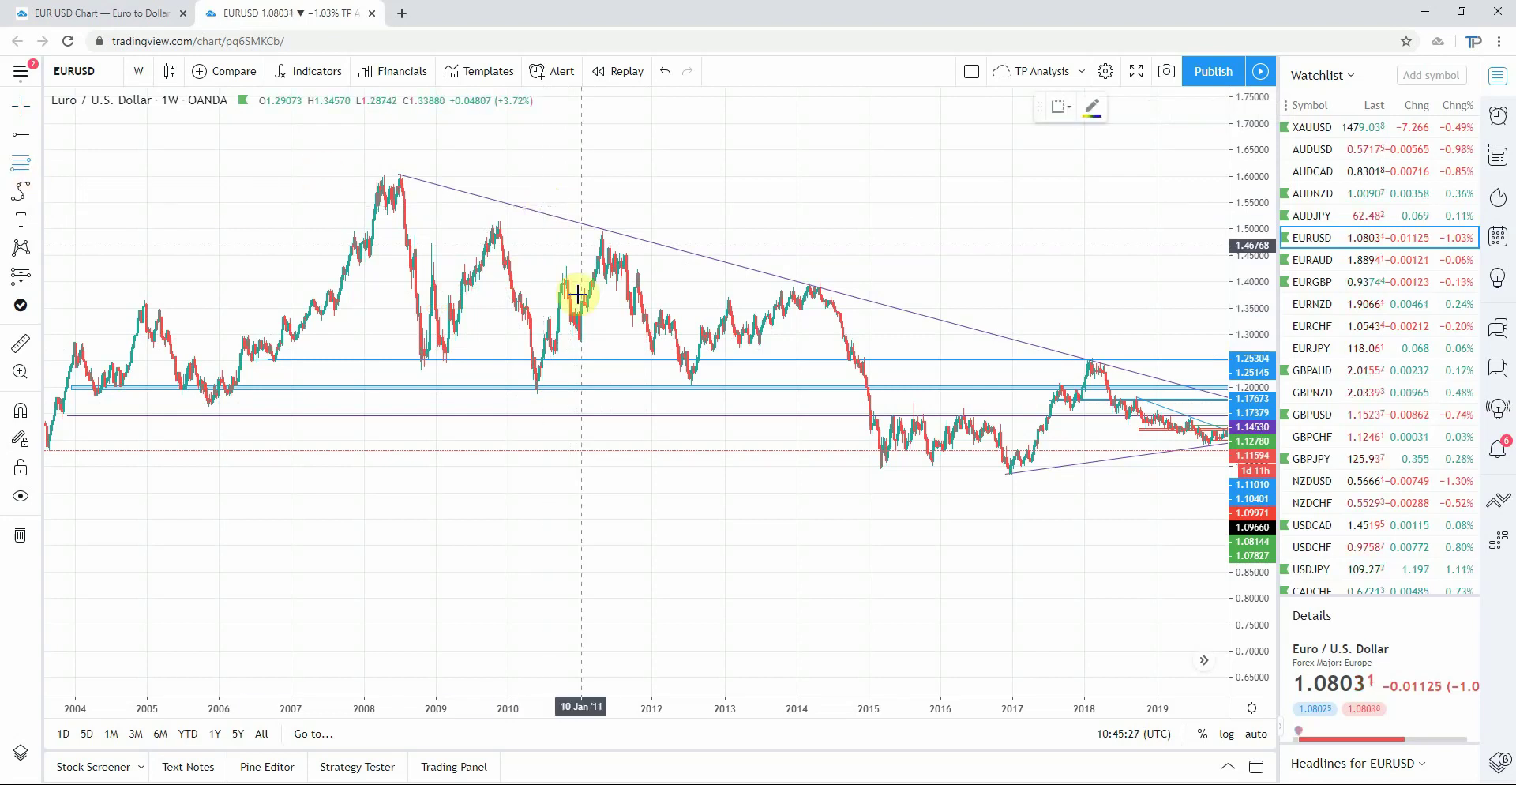
pyautogui.click(536, 395)
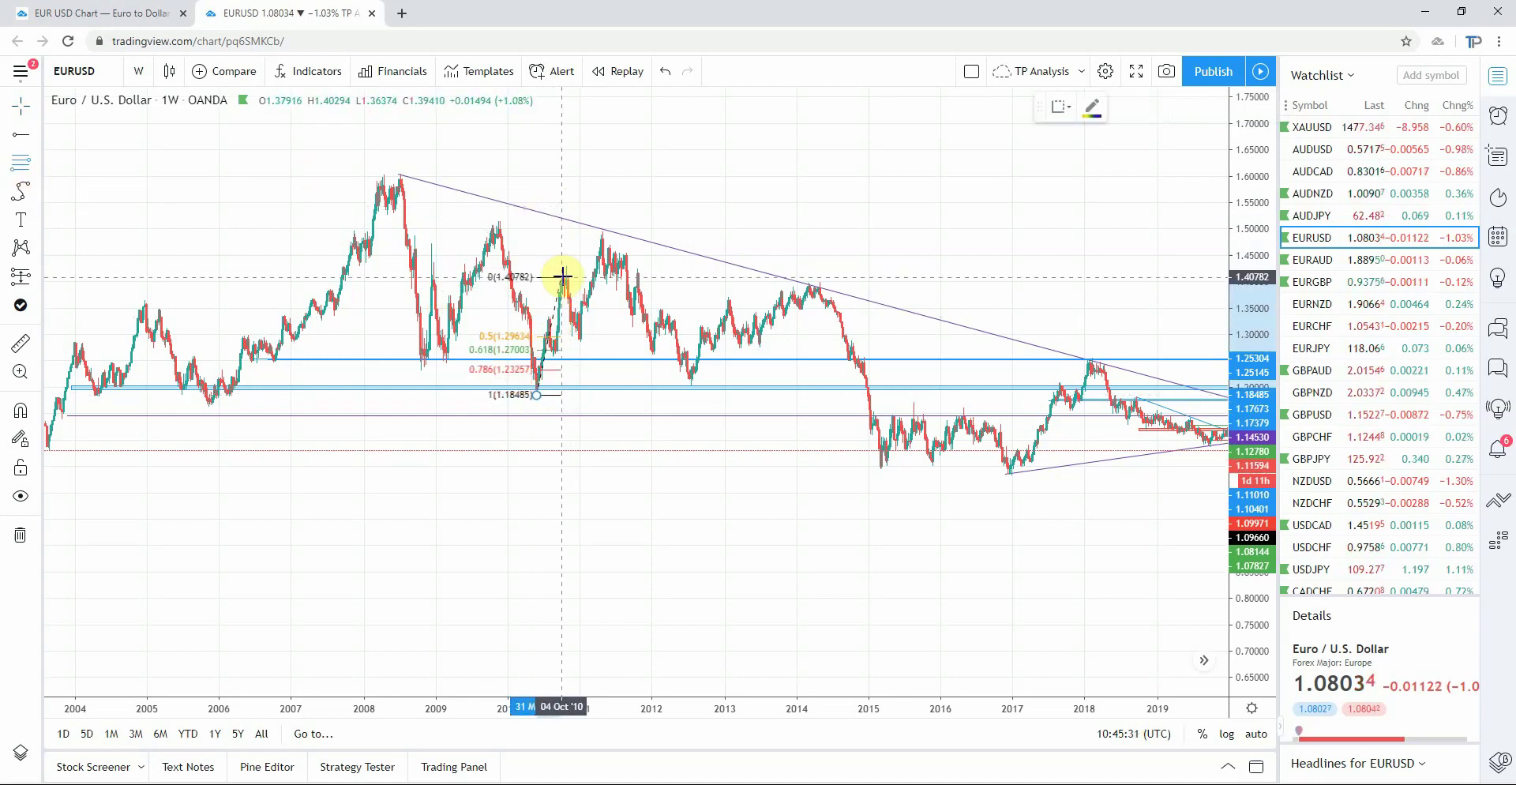
pyautogui.click(565, 266)
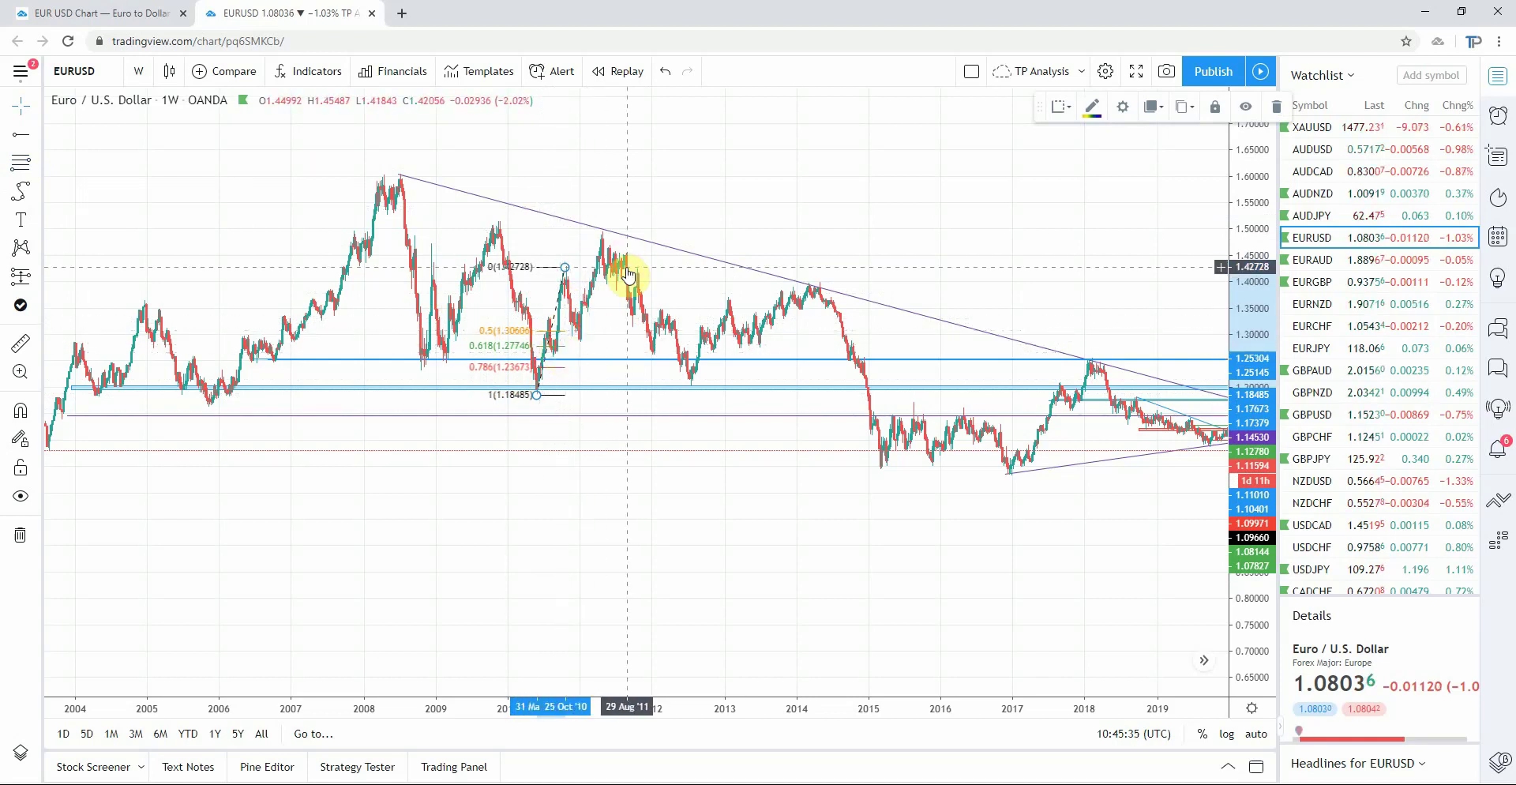
pyautogui.press('Delete')
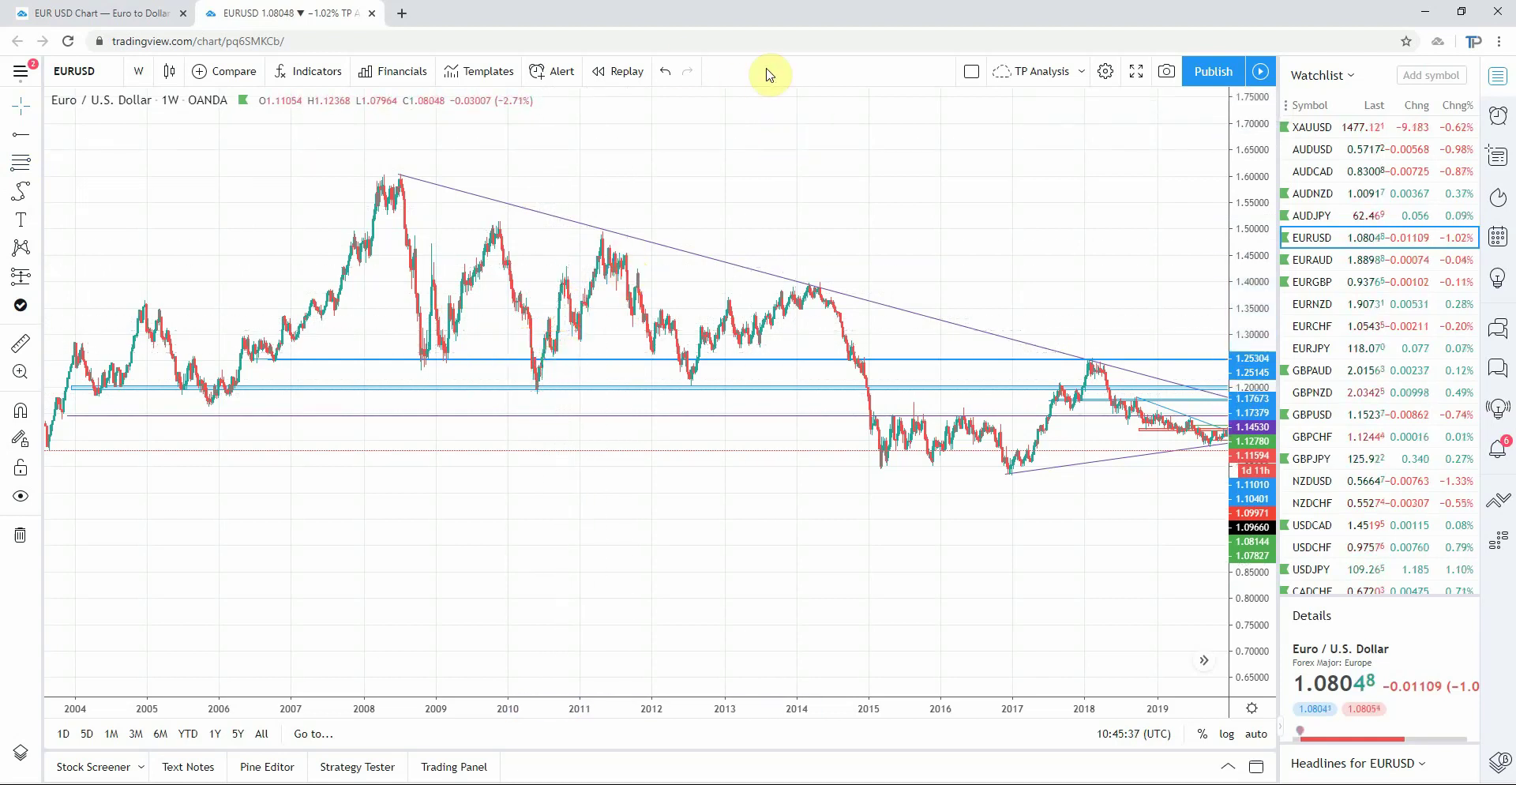
# - Frame 2006–2016, draw a Fib retracement from 1.59072 down to 1.03112, and open its settings
pyautogui.moveTo(830, 176); pyautogui.dragTo(795, 211)
pyautogui.scroll(2, 964, 163)
pyautogui.scroll(1, 1144, 213)
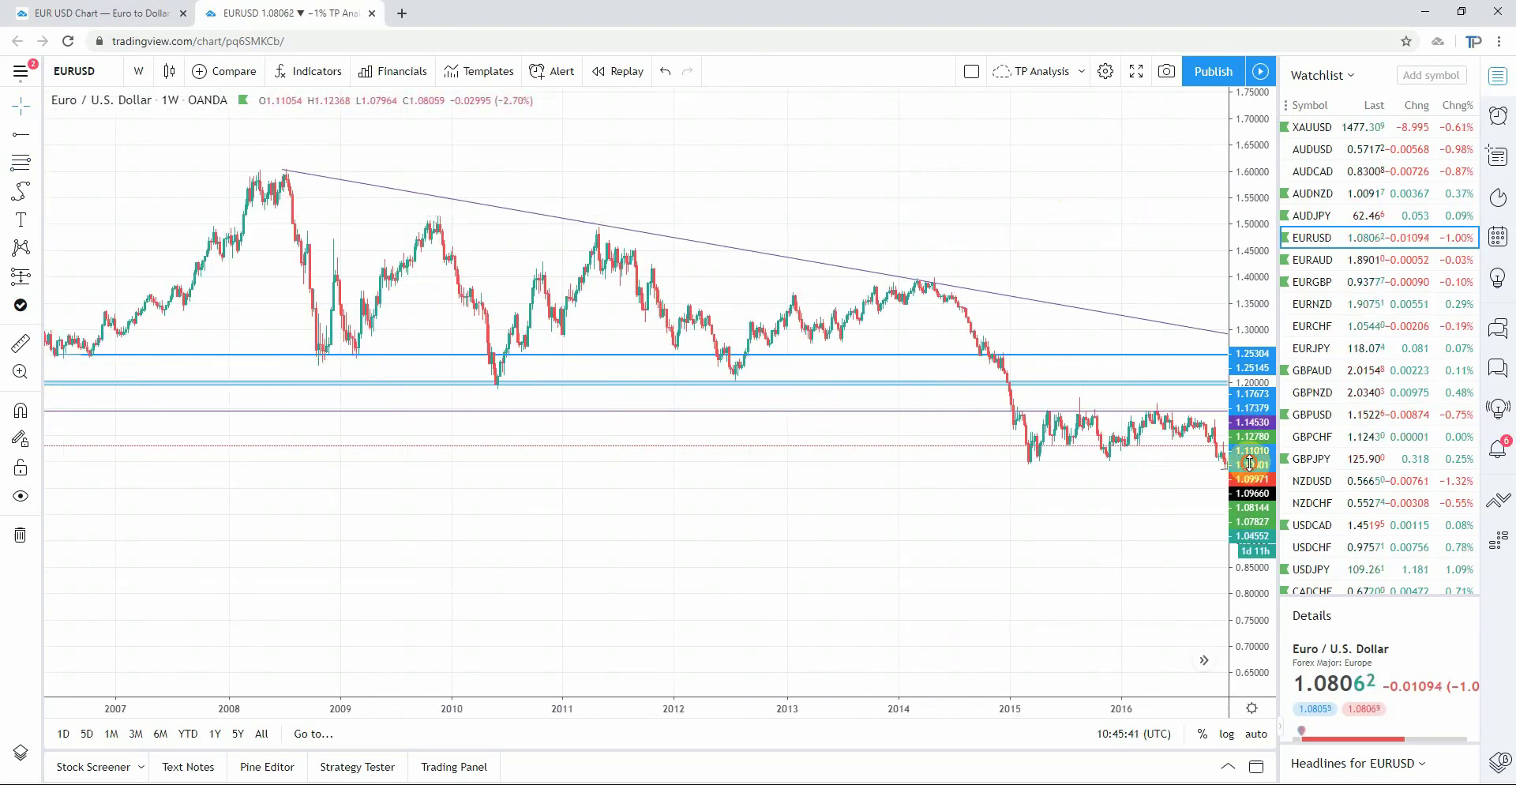
pyautogui.scroll(2, 1049, 226)
pyautogui.moveTo(1049, 227)
pyautogui.mouseDown()
pyautogui.moveTo(1074, 308)
pyautogui.moveTo(1059, 237)
pyautogui.mouseUp()
pyautogui.scroll(-2, 958, 230)
pyautogui.scroll(-1, 884, 277)
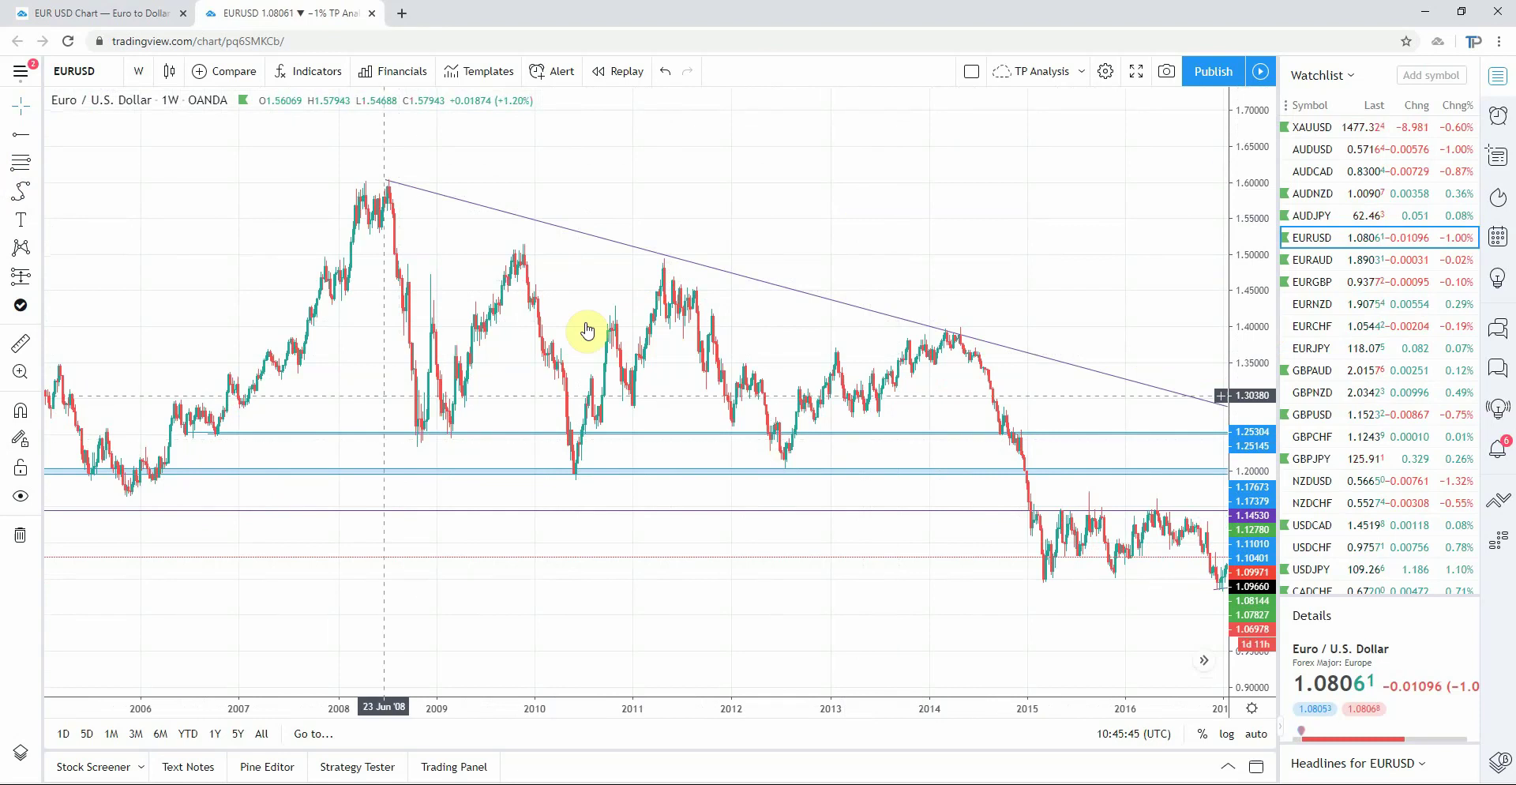
pyautogui.click(20, 164)
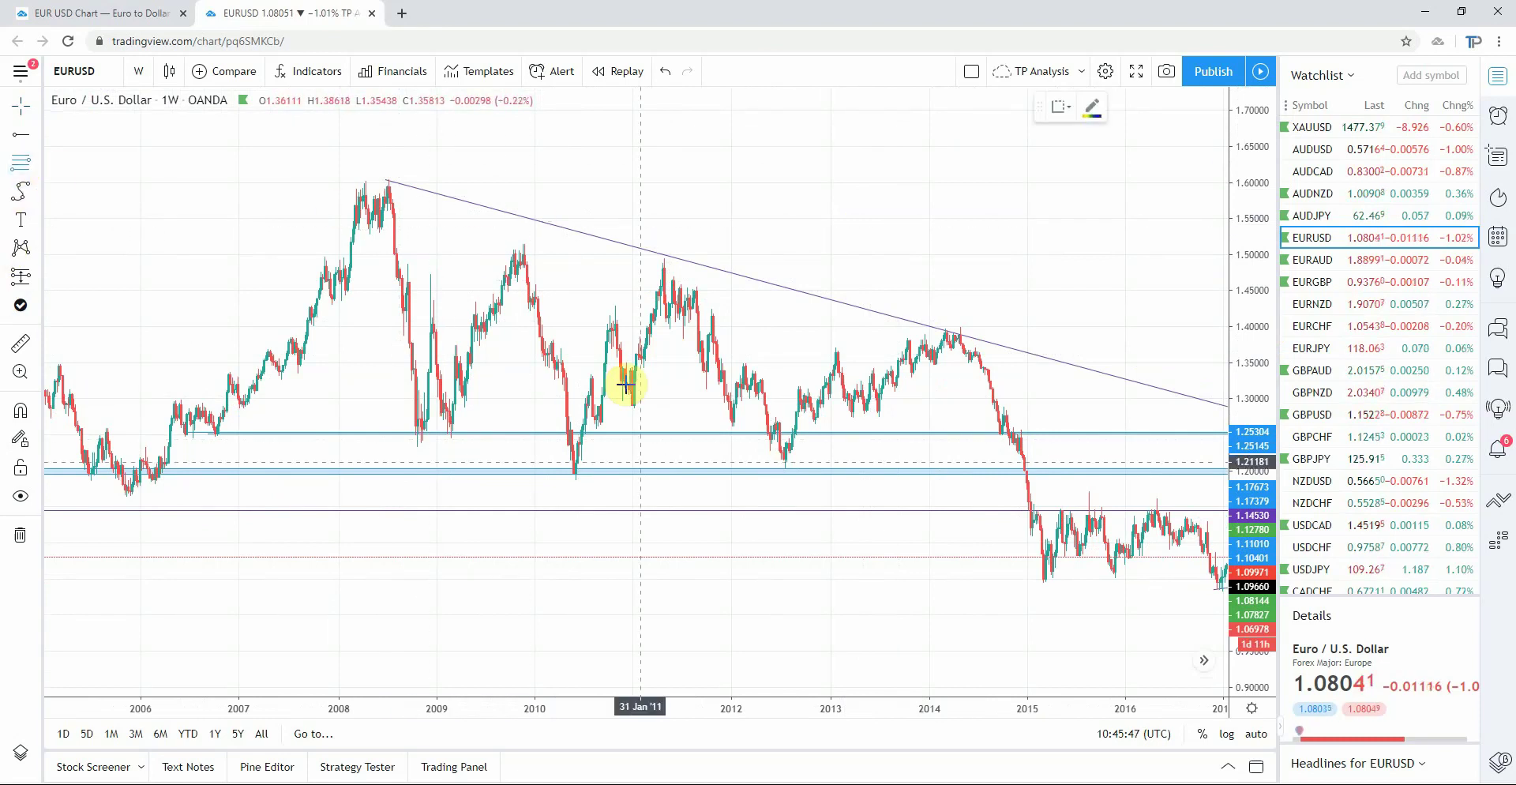
pyautogui.click(697, 188)
pyautogui.click(843, 592)
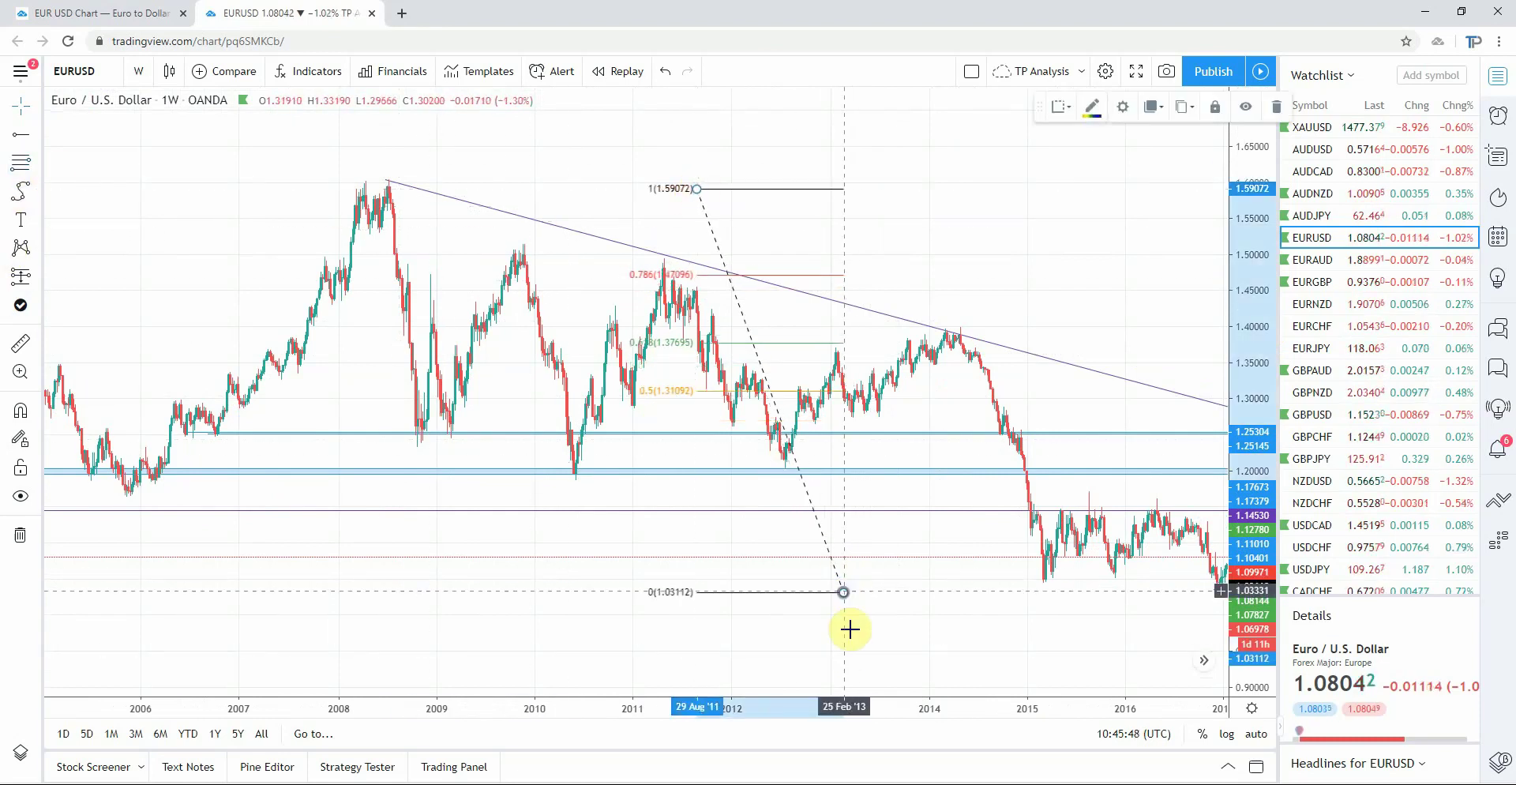
pyautogui.doubleClick(828, 556)
# - Leave the 0.382 level hidden and change the 0.786 level's colour to red
pyautogui.click(601, 338)
pyautogui.click(601, 337)
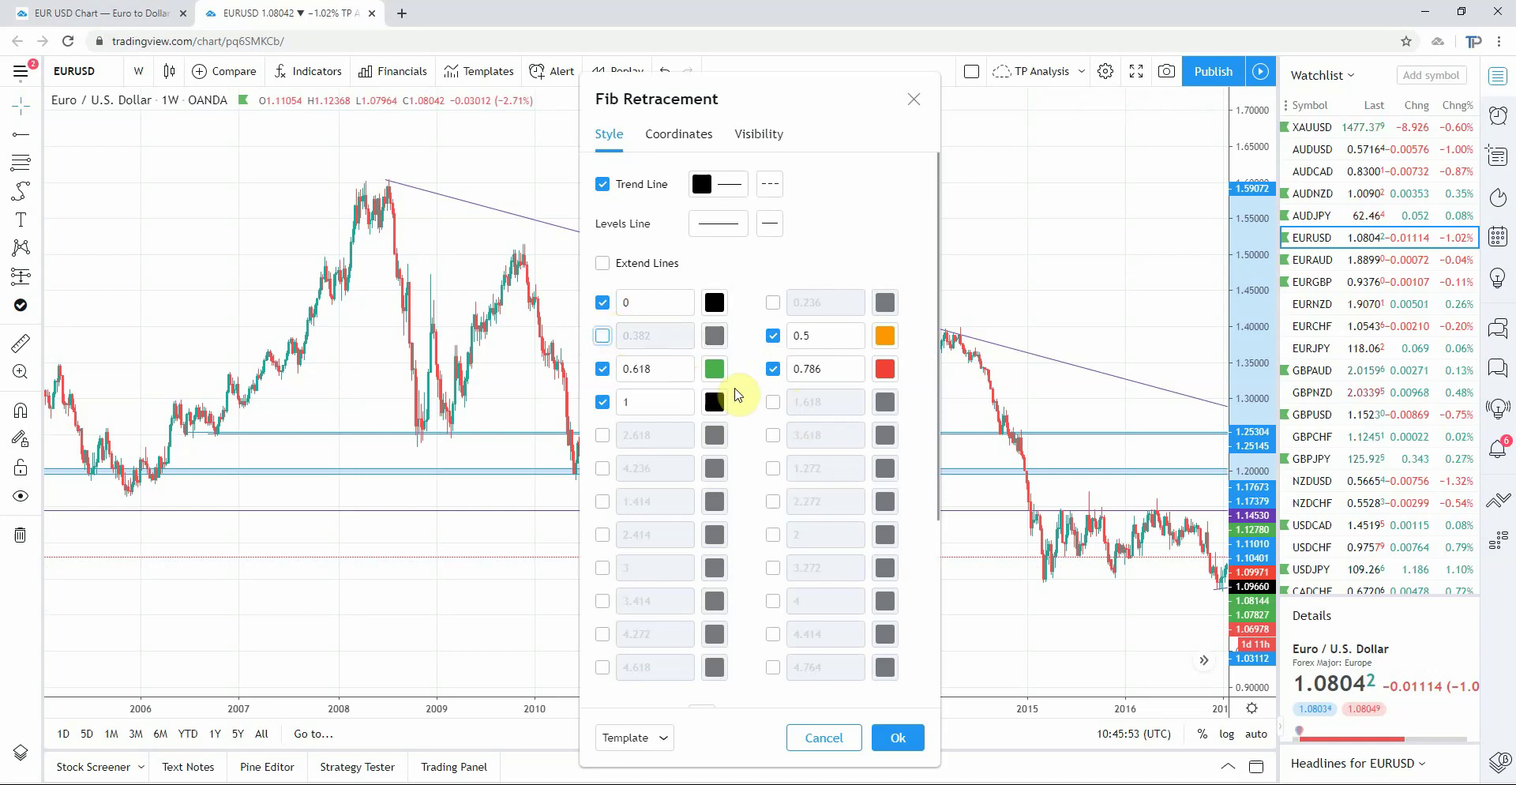
pyautogui.scroll(-1, 778, 482)
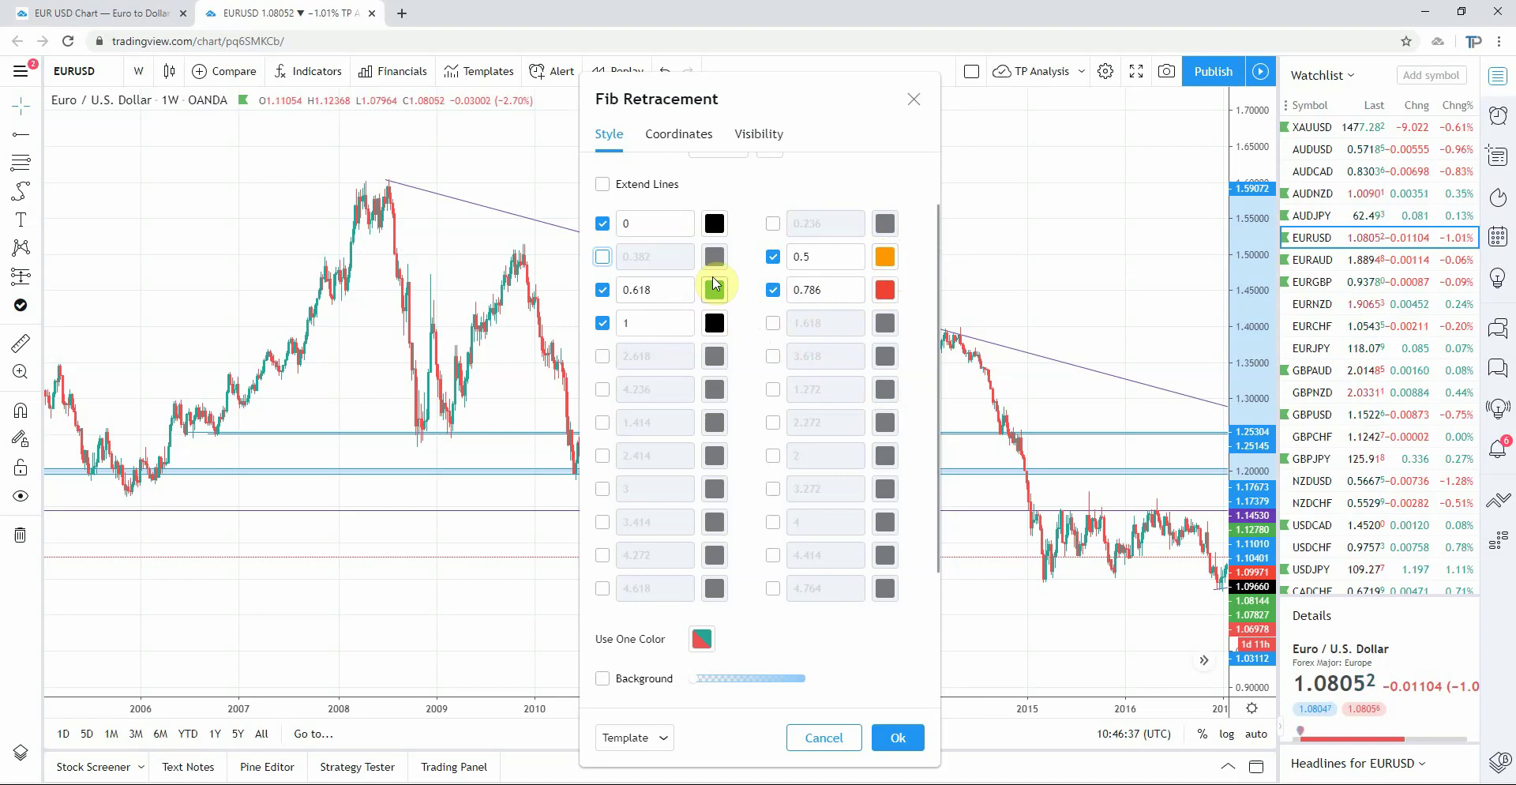
pyautogui.click(885, 290)
pyautogui.click(999, 237)
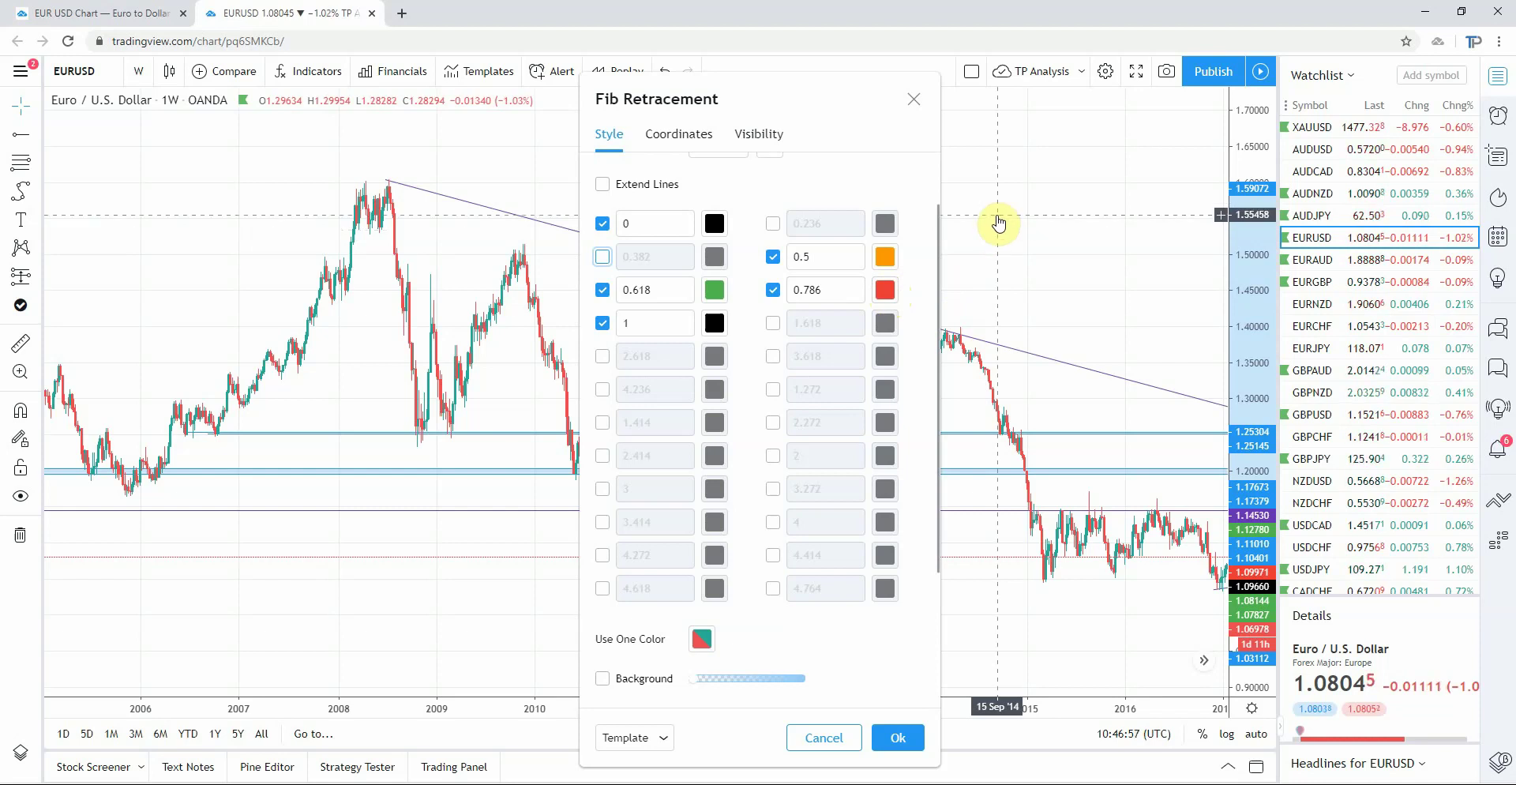
# - Confirm the retracement style changes with Ok, then delete the Fibonacci retracement
pyautogui.click(897, 737)
pyautogui.moveTo(1039, 303); pyautogui.dragTo(928, 266)
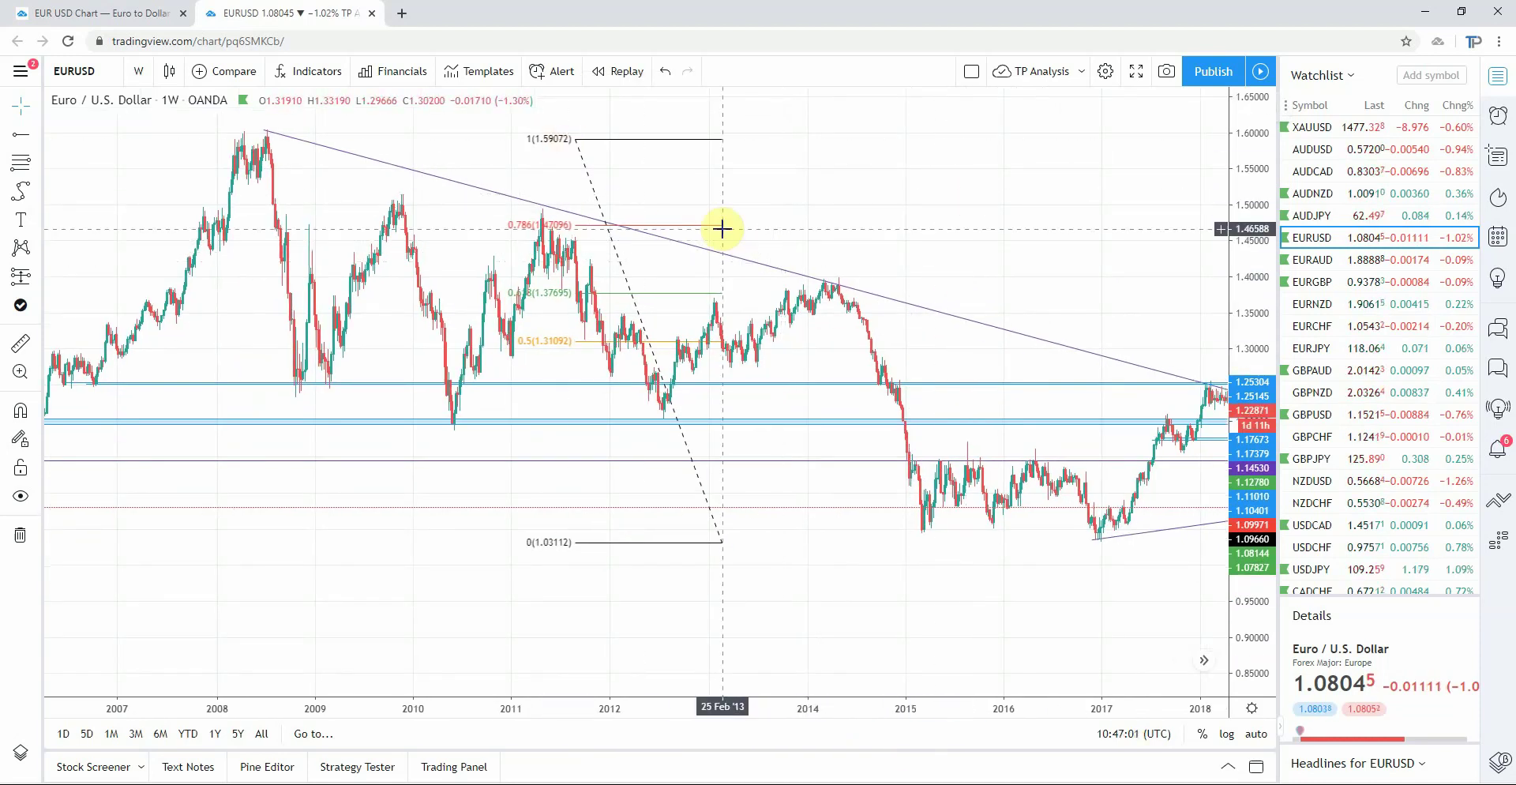
pyautogui.click(588, 183)
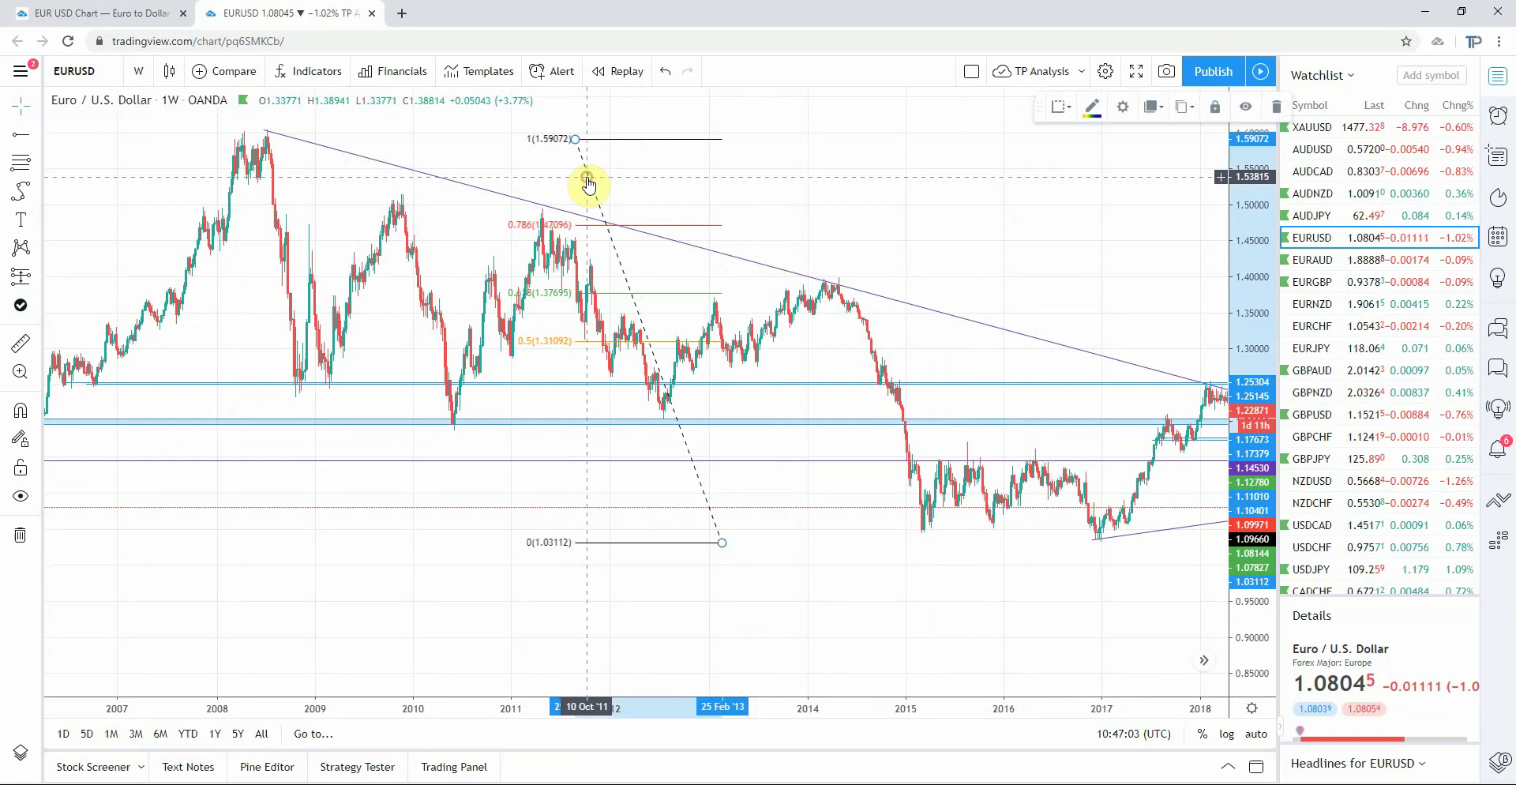
pyautogui.press('Delete')
# - Switch the EURUSD chart to the 1-month interval
pyautogui.click(138, 71)
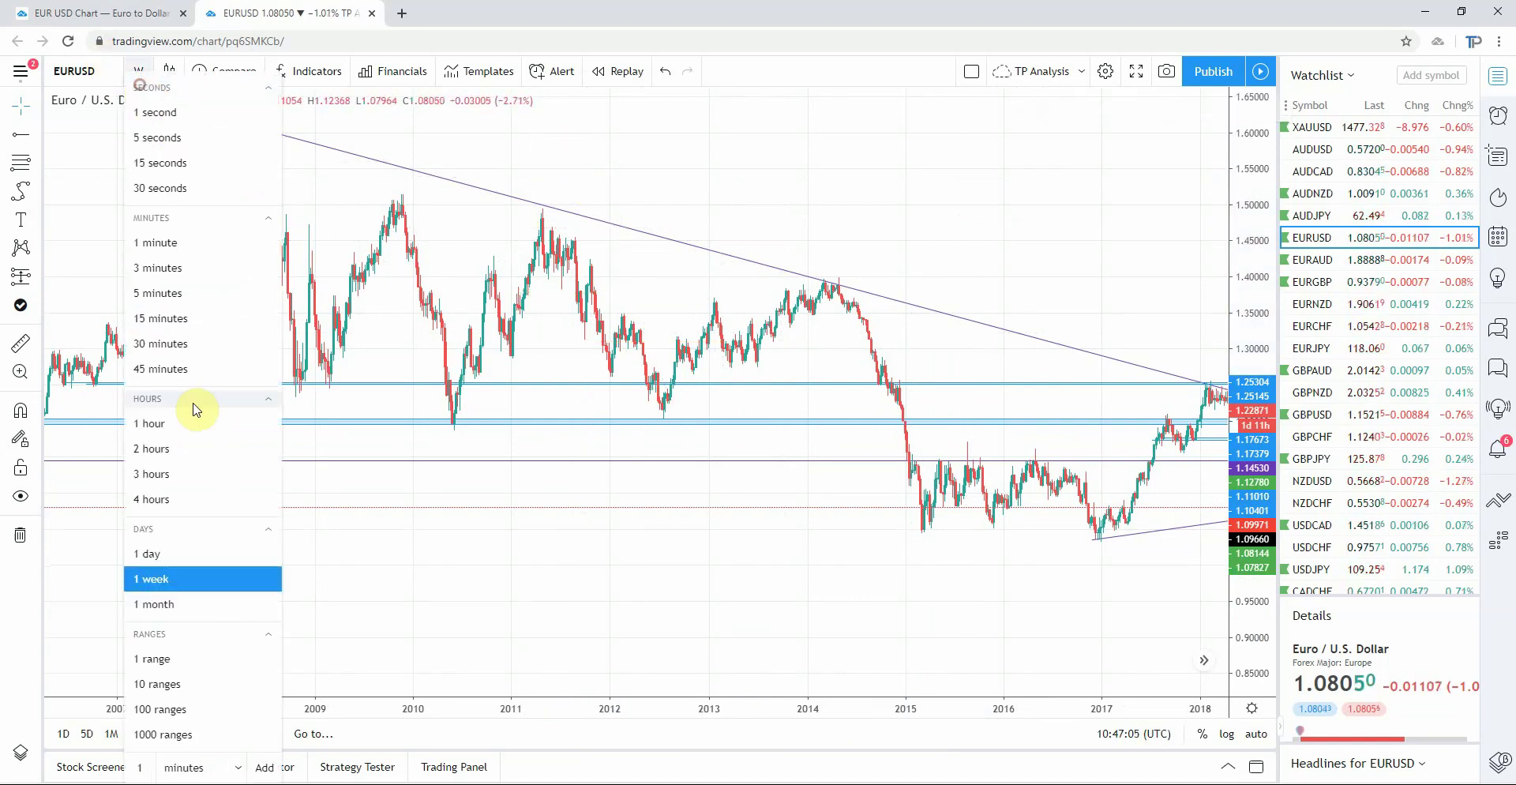
pyautogui.click(161, 604)
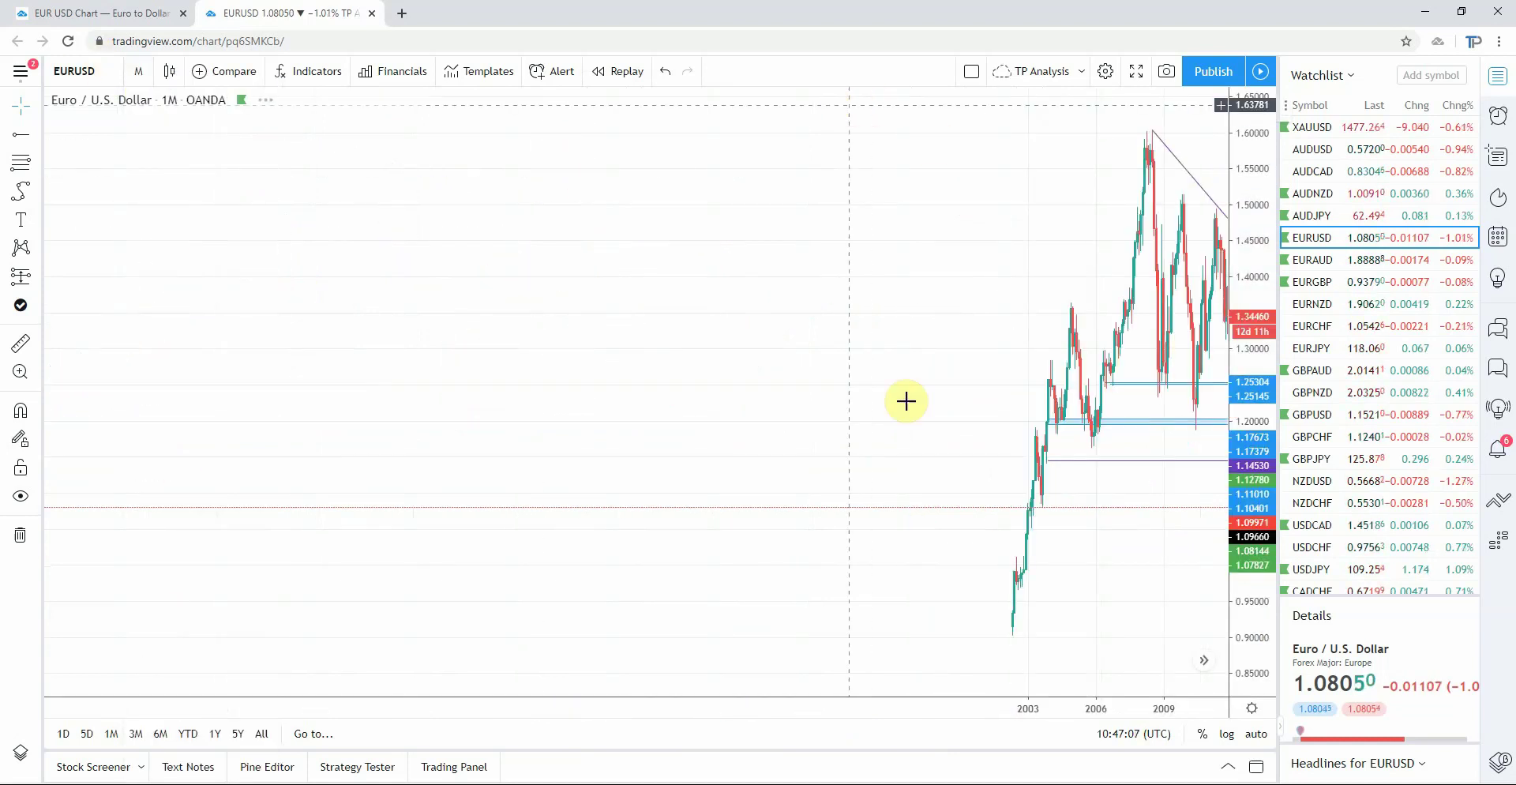
pyautogui.scroll(5, 878, 347)
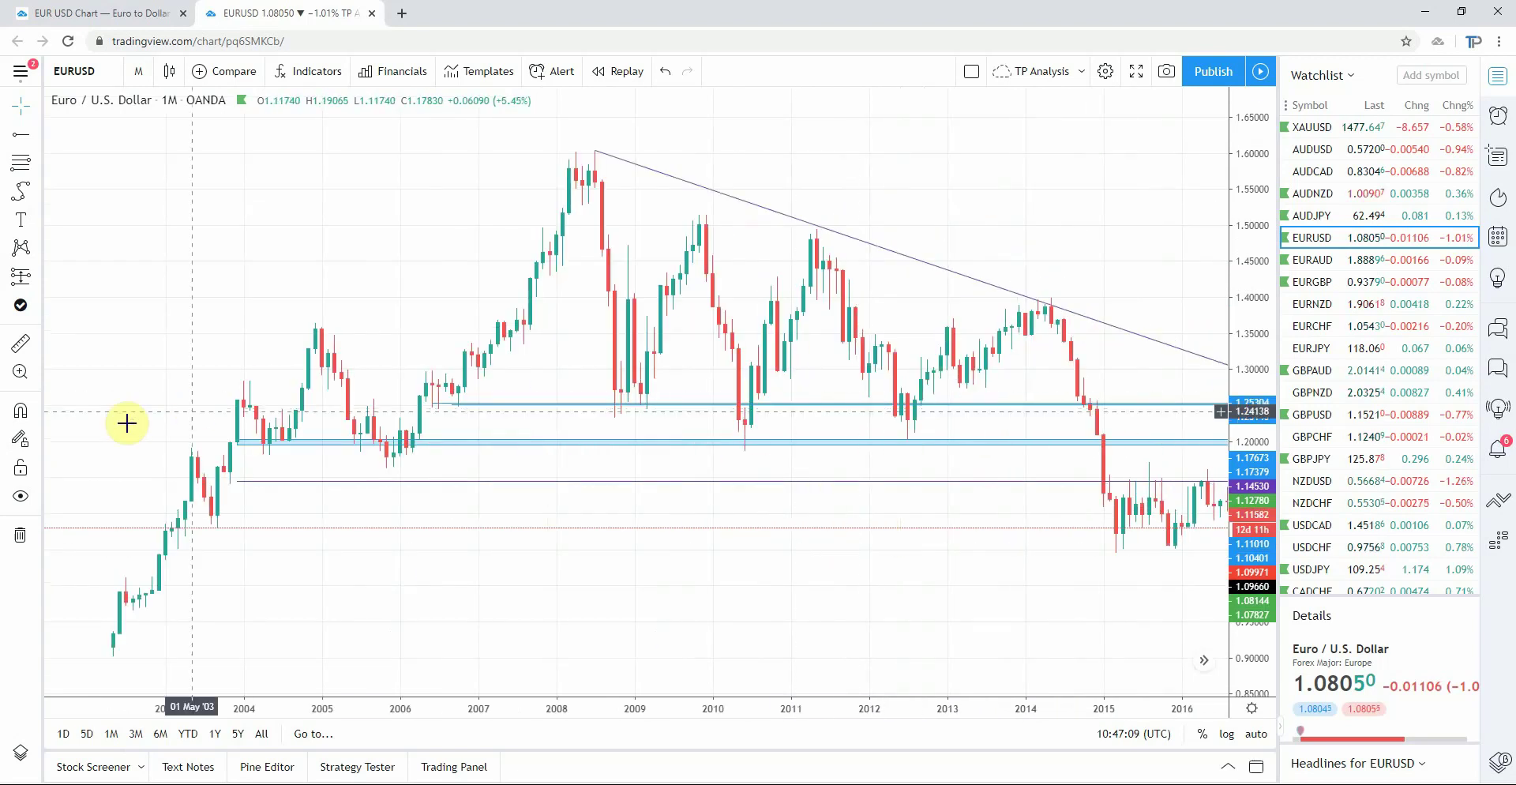
# - Turn on Magnet mode and pick the Fib Retracement tool
pyautogui.click(19, 412)
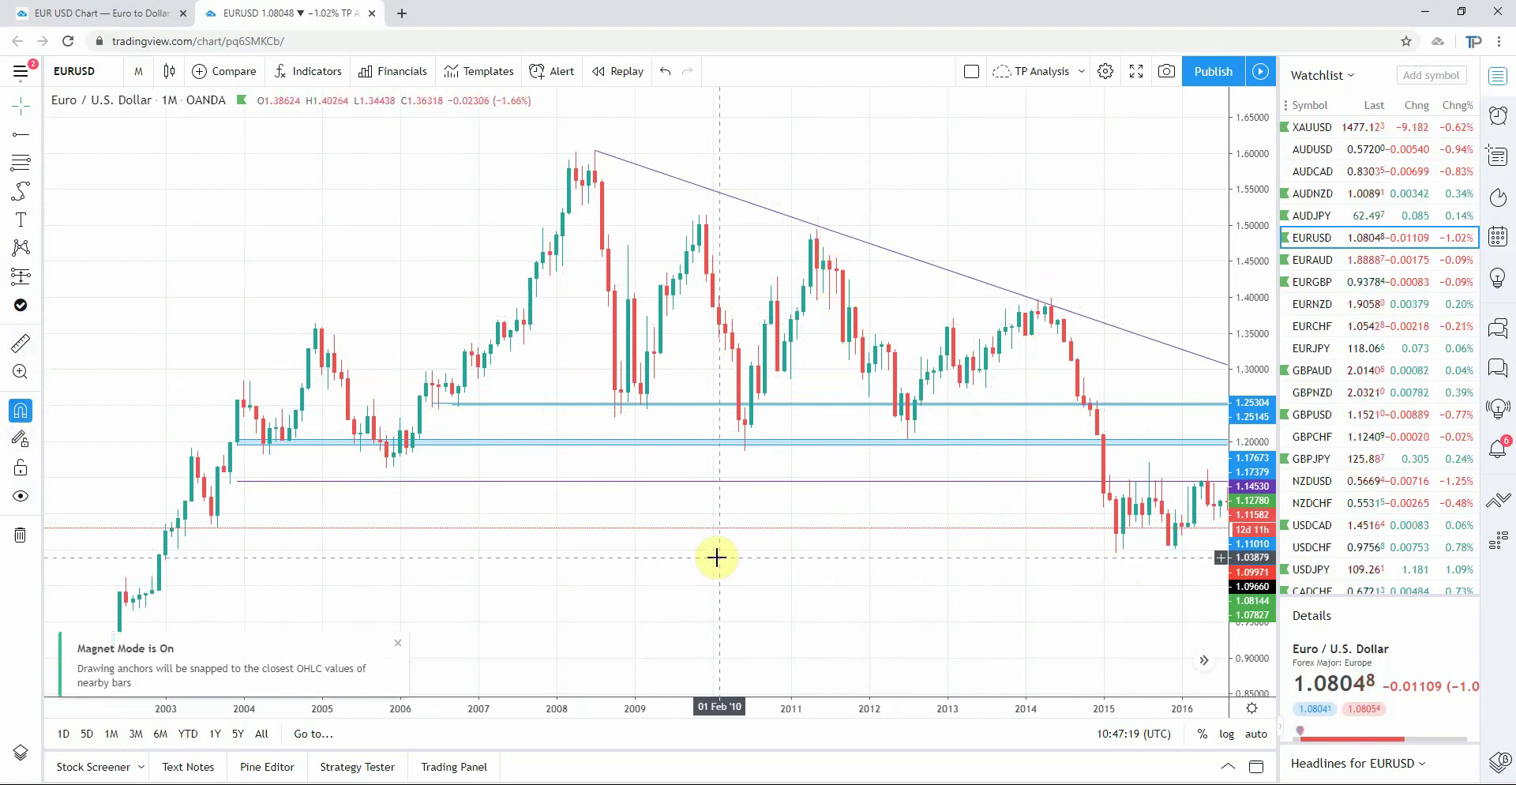
pyautogui.click(21, 161)
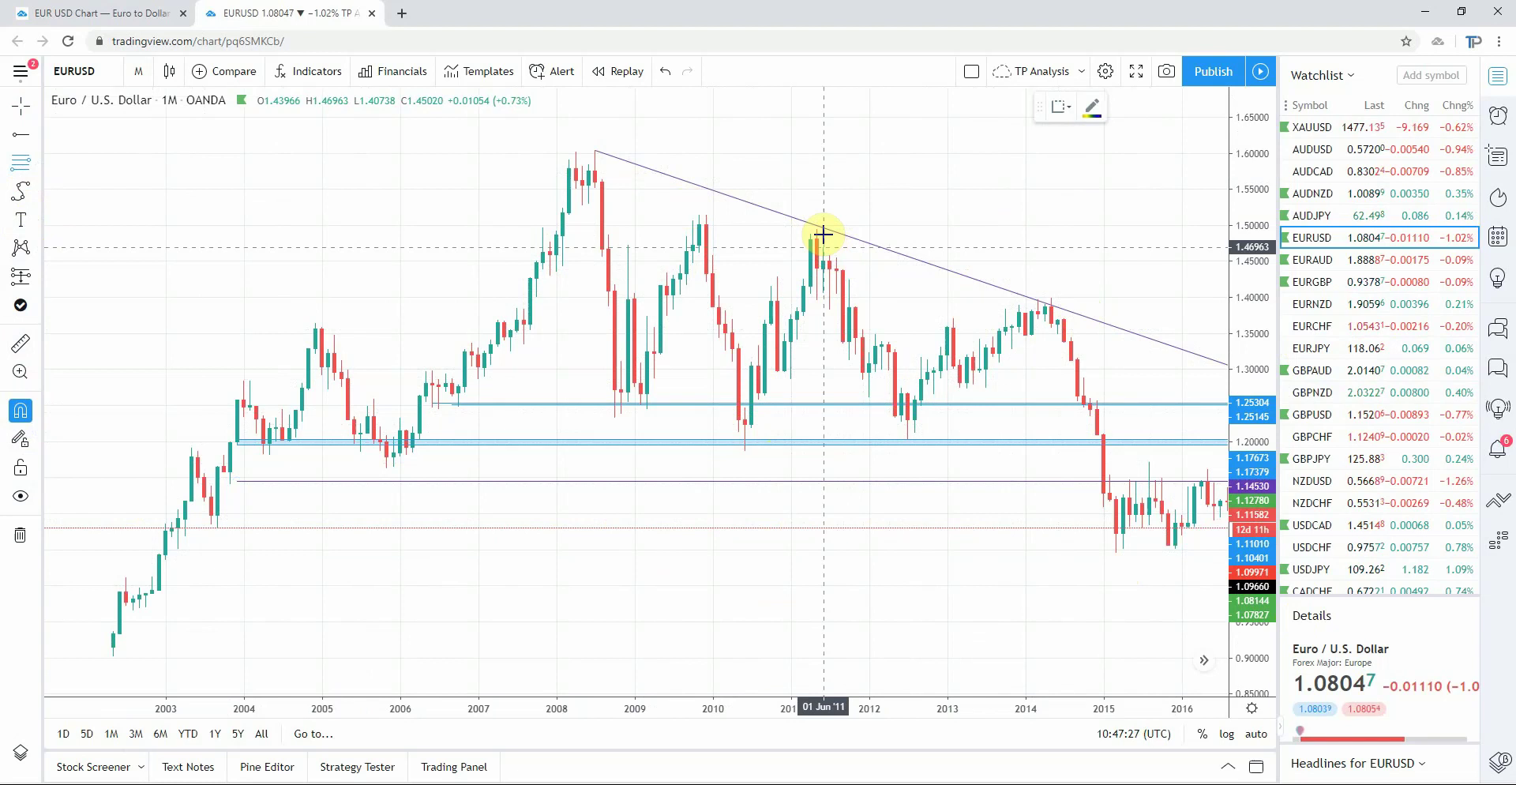
# - Draw a Fib retracement from the 1.49401 high in 2011 down to the 1.20424 low in 2012
pyautogui.moveTo(816, 228); pyautogui.dragTo(906, 443)
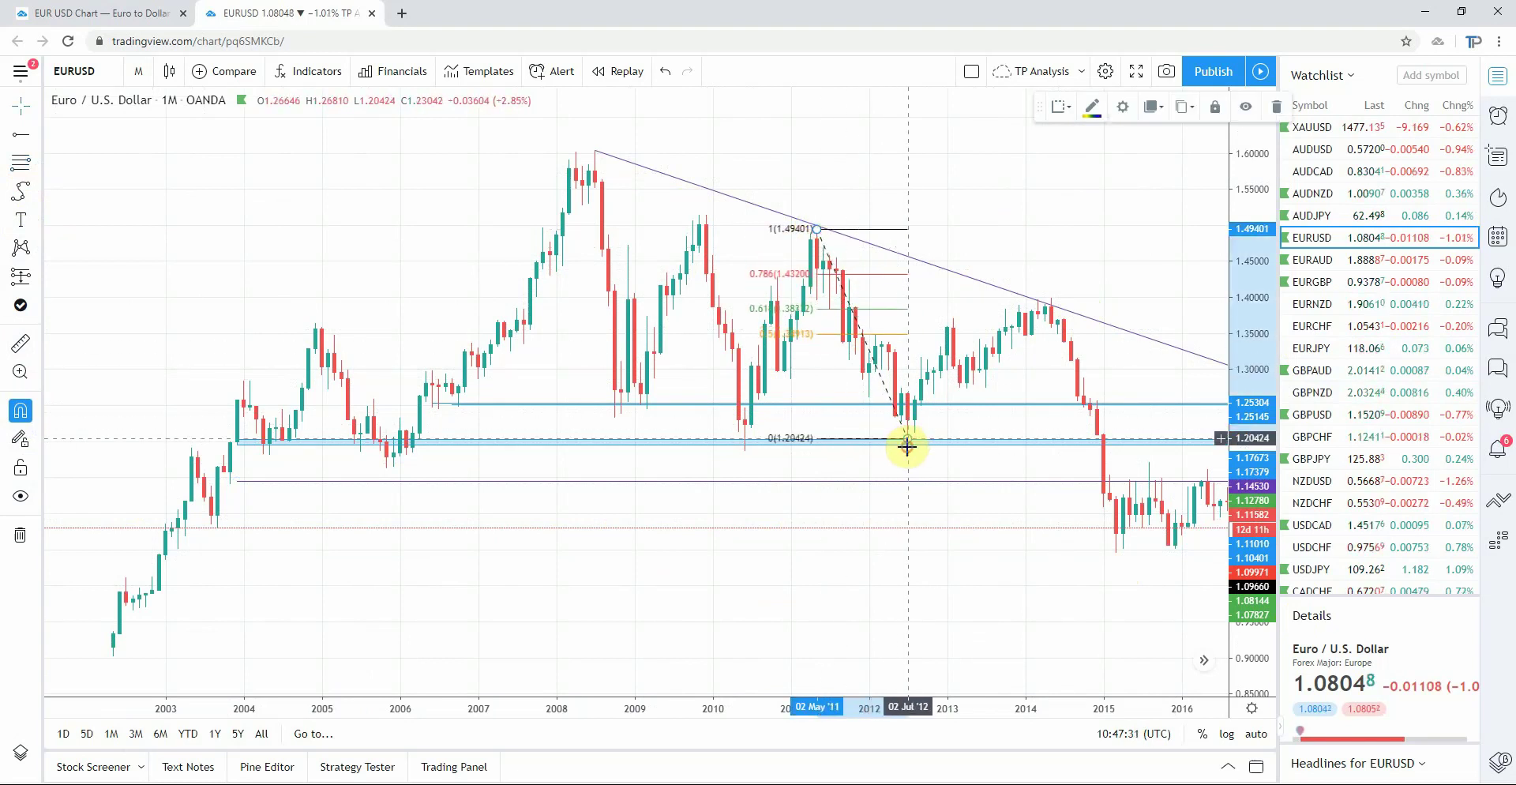
pyautogui.click(906, 442)
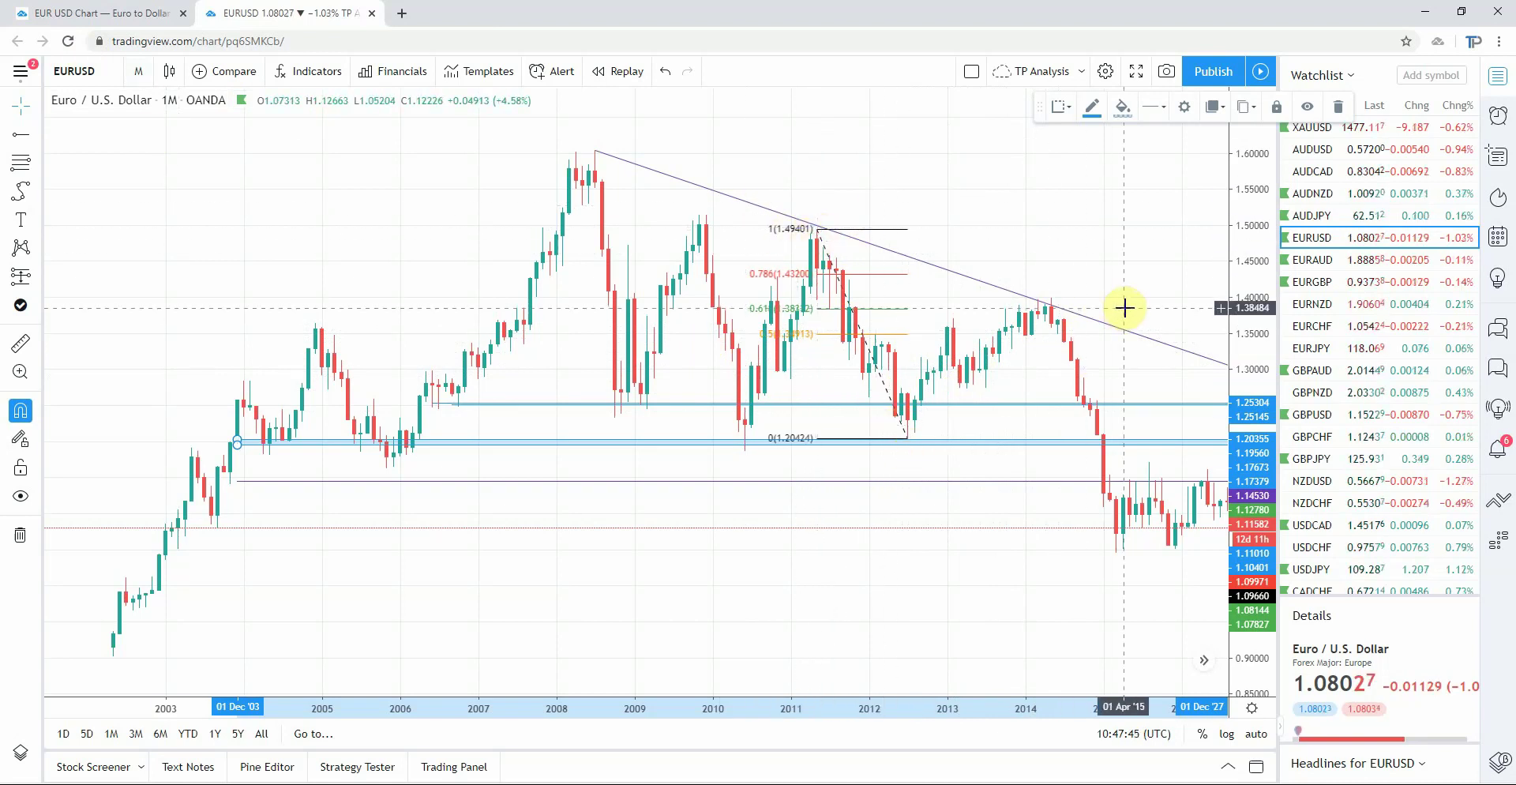
pyautogui.moveTo(1116, 227); pyautogui.dragTo(821, 234)
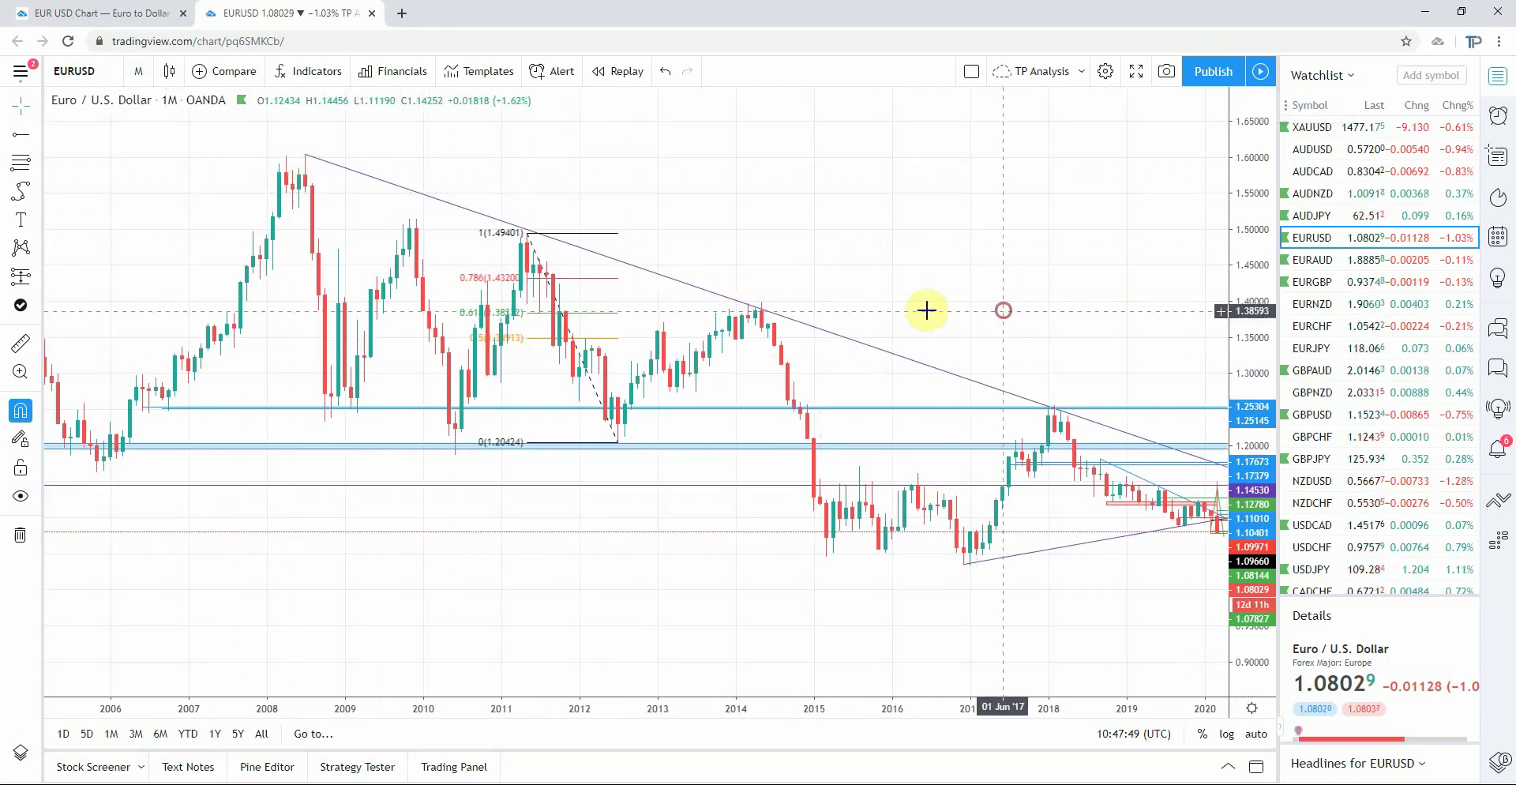
pyautogui.moveTo(857, 320); pyautogui.dragTo(751, 329)
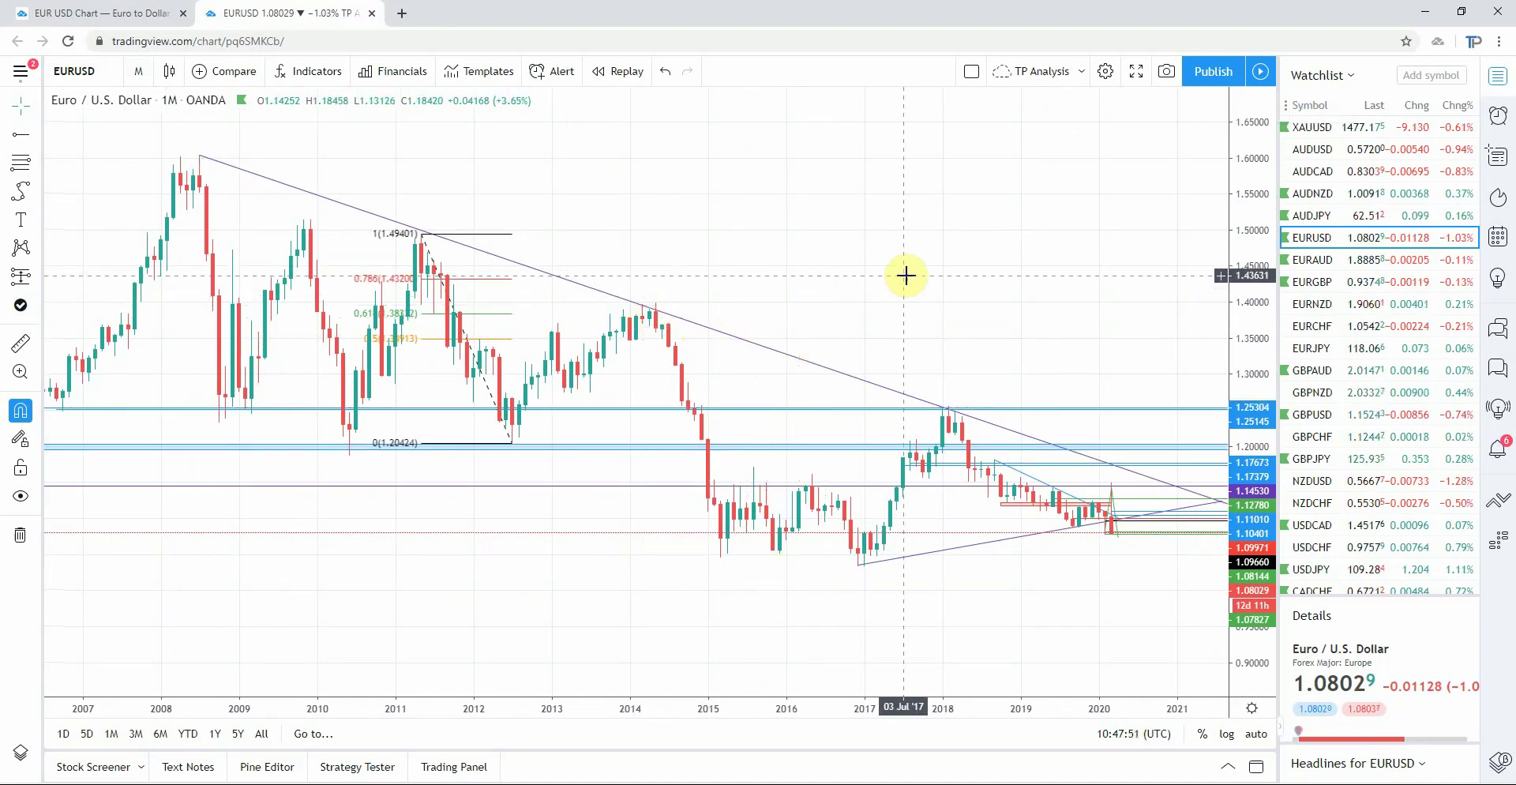
# - Delete the 2011–2012 fib and draw one from the 1.39936 May 2014 high to the 1.03524 Dec 2016 low
pyautogui.click(506, 236)
pyautogui.press('Delete')
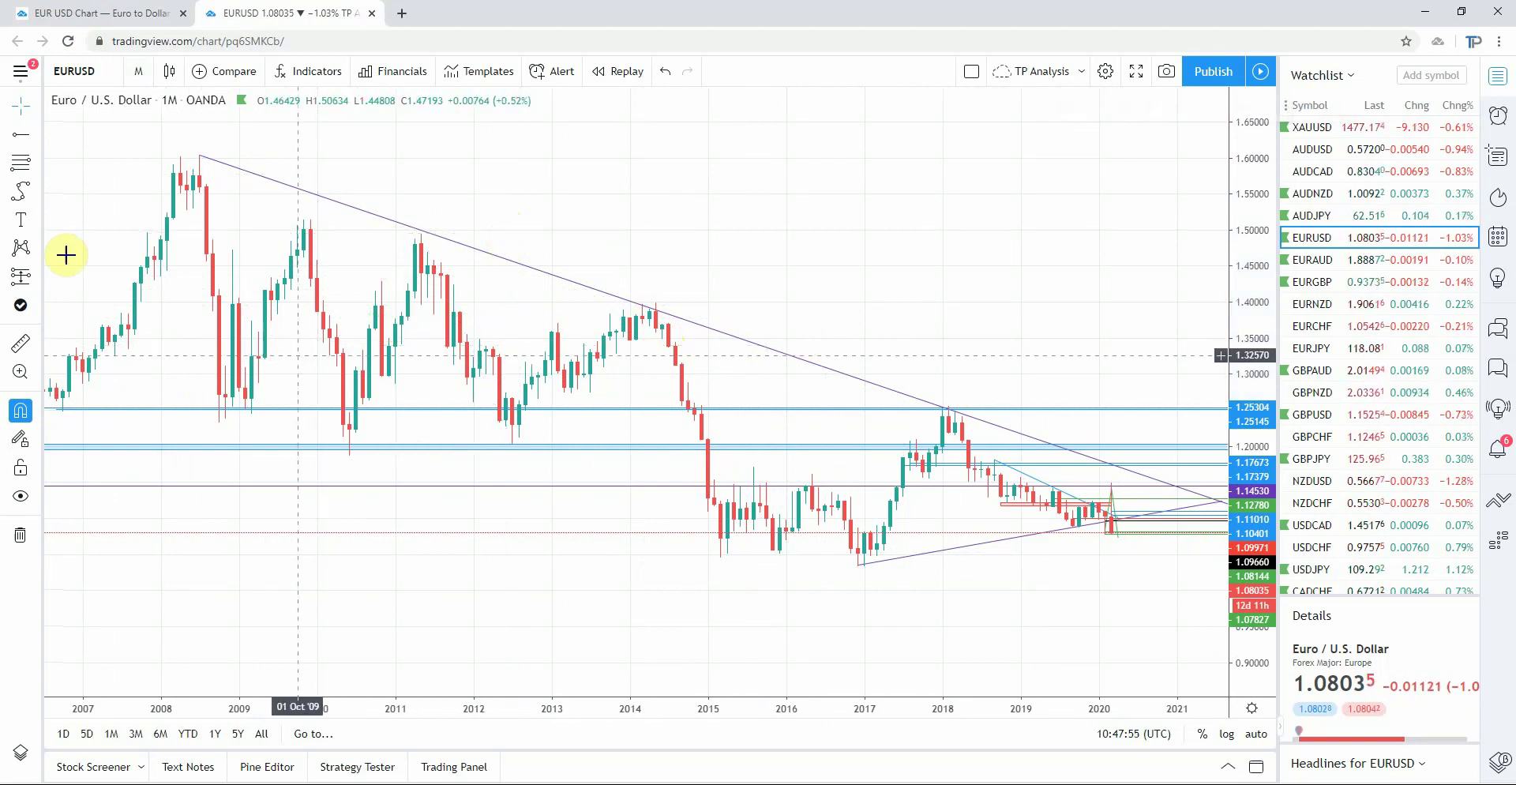
pyautogui.click(30, 169)
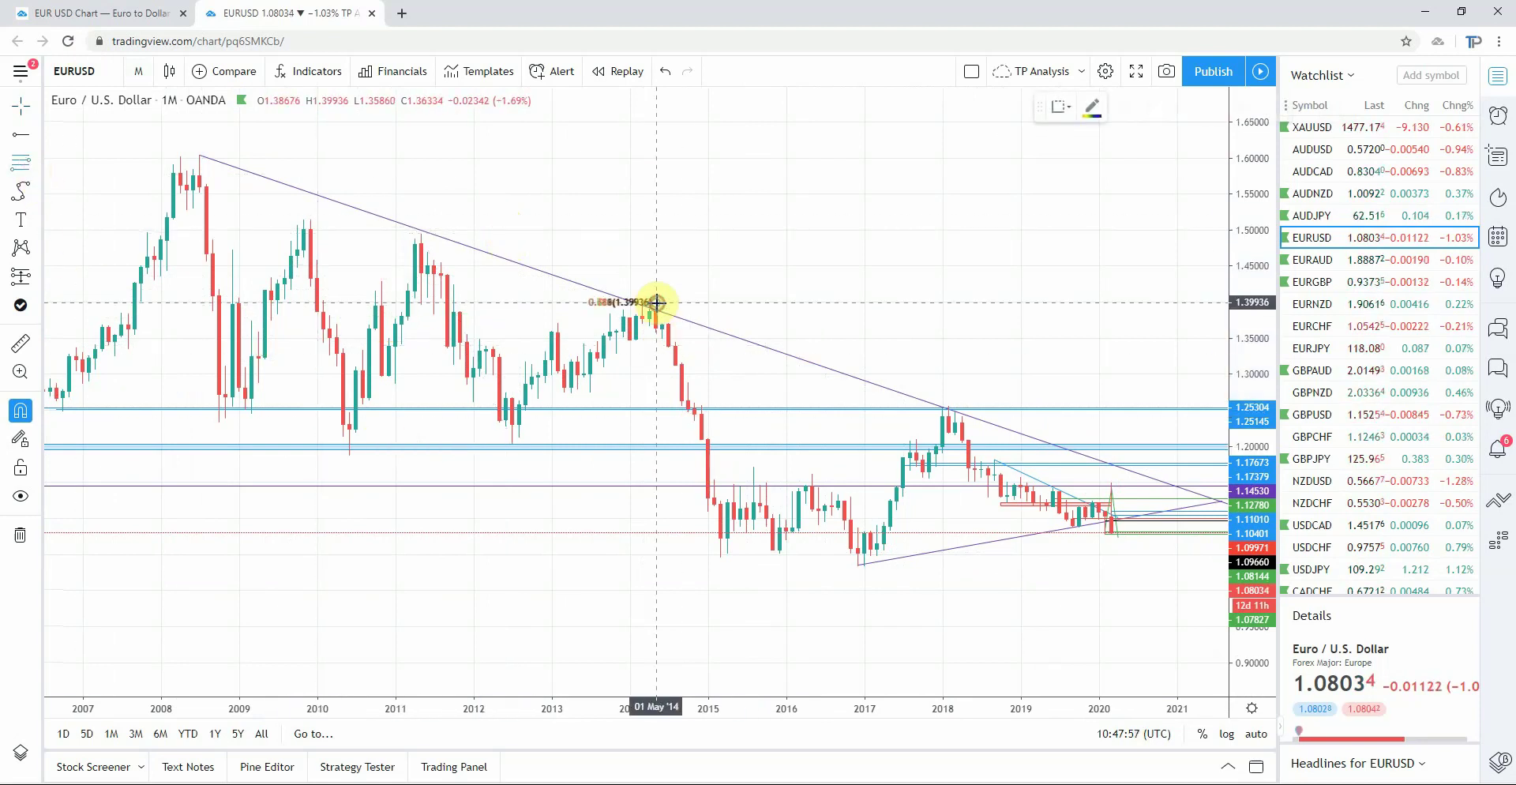
pyautogui.moveTo(657, 302)
pyautogui.mouseDown()
pyautogui.moveTo(724, 366)
pyautogui.moveTo(861, 575)
pyautogui.mouseUp()
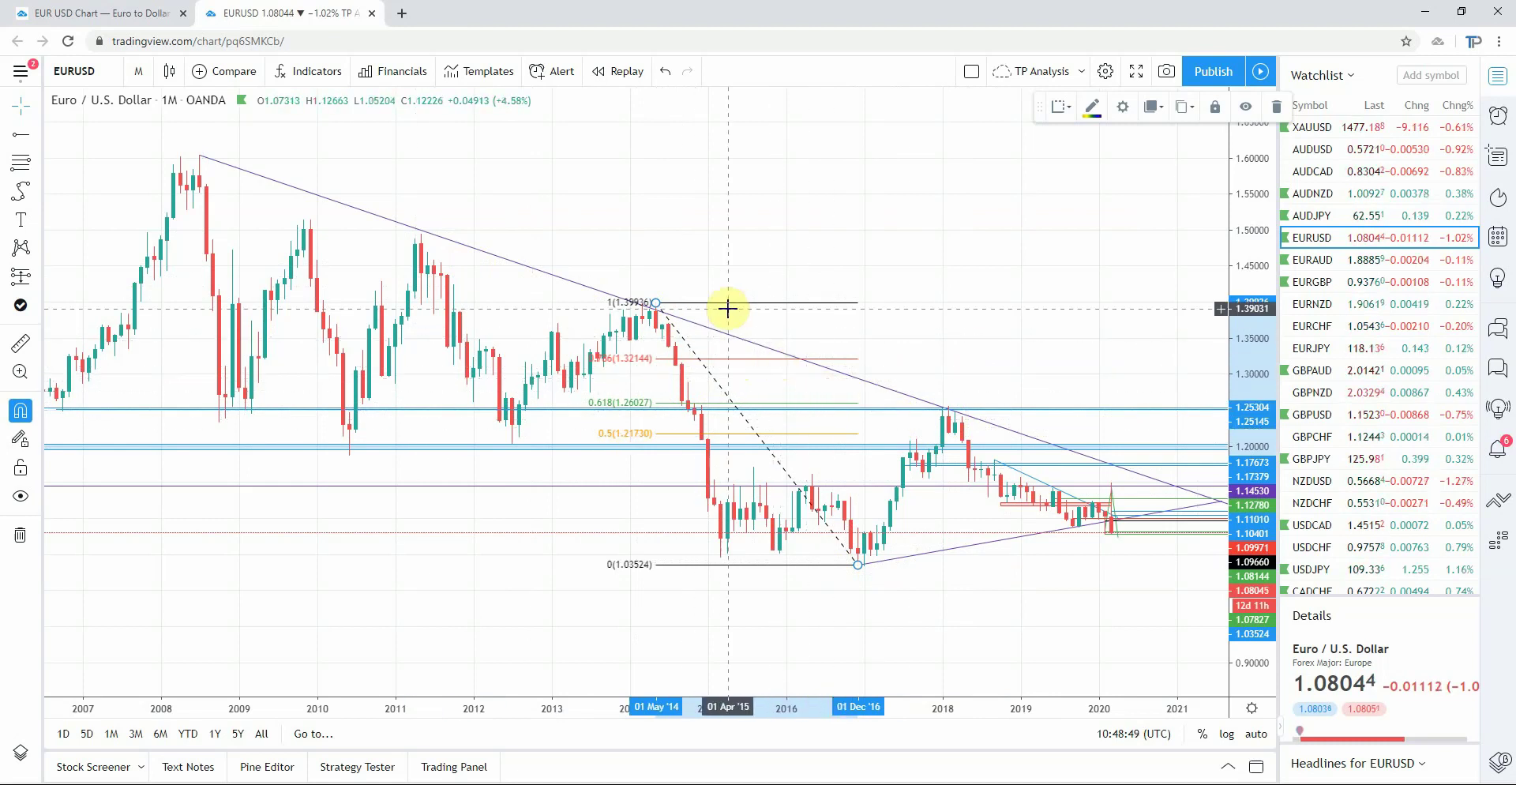
# - Delete the 2014–2016 fib and draw one from the 1.03524 low up to the 1.25560 high
pyautogui.press('Delete')
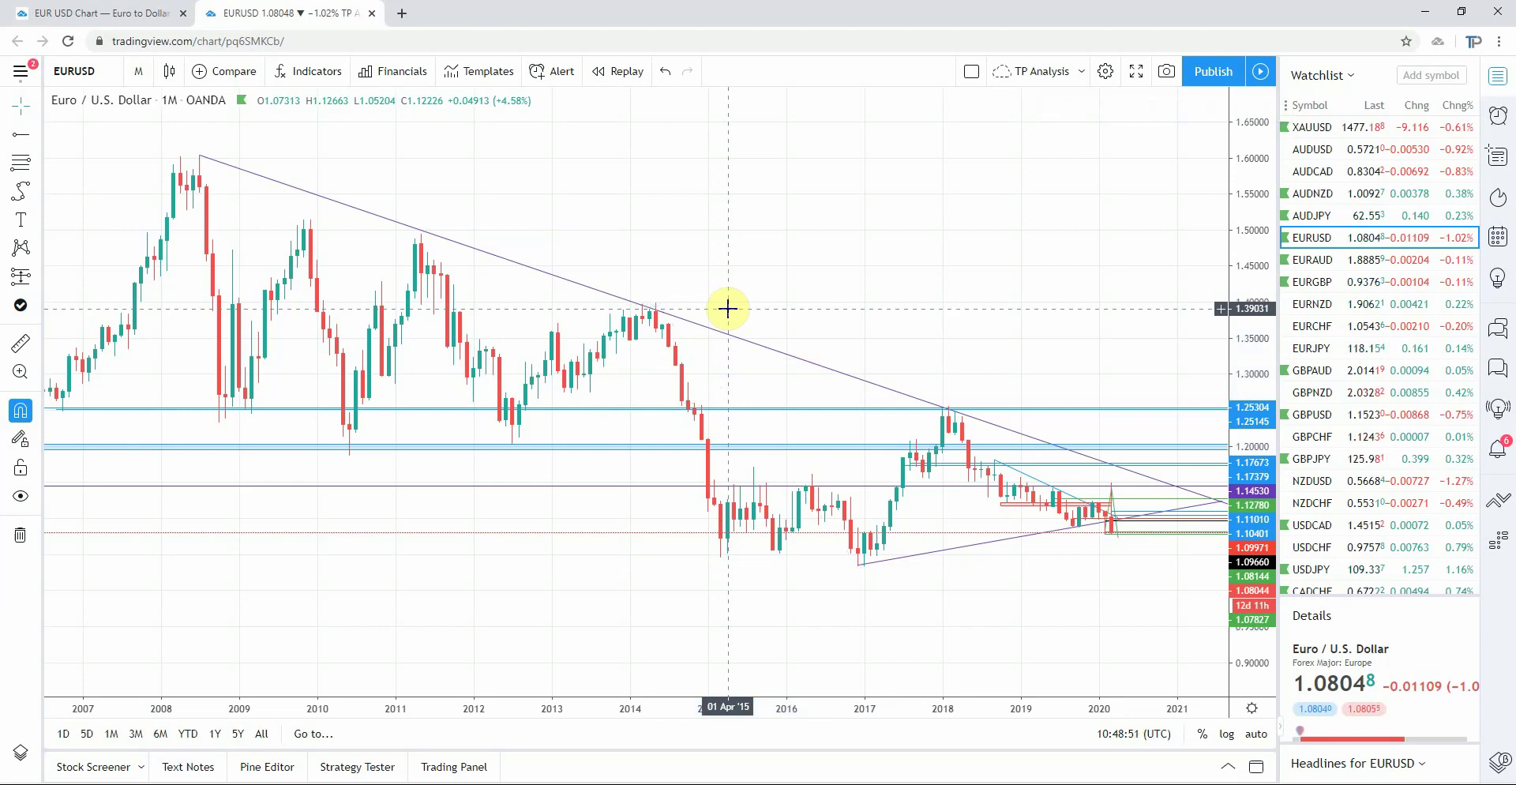
pyautogui.click(21, 162)
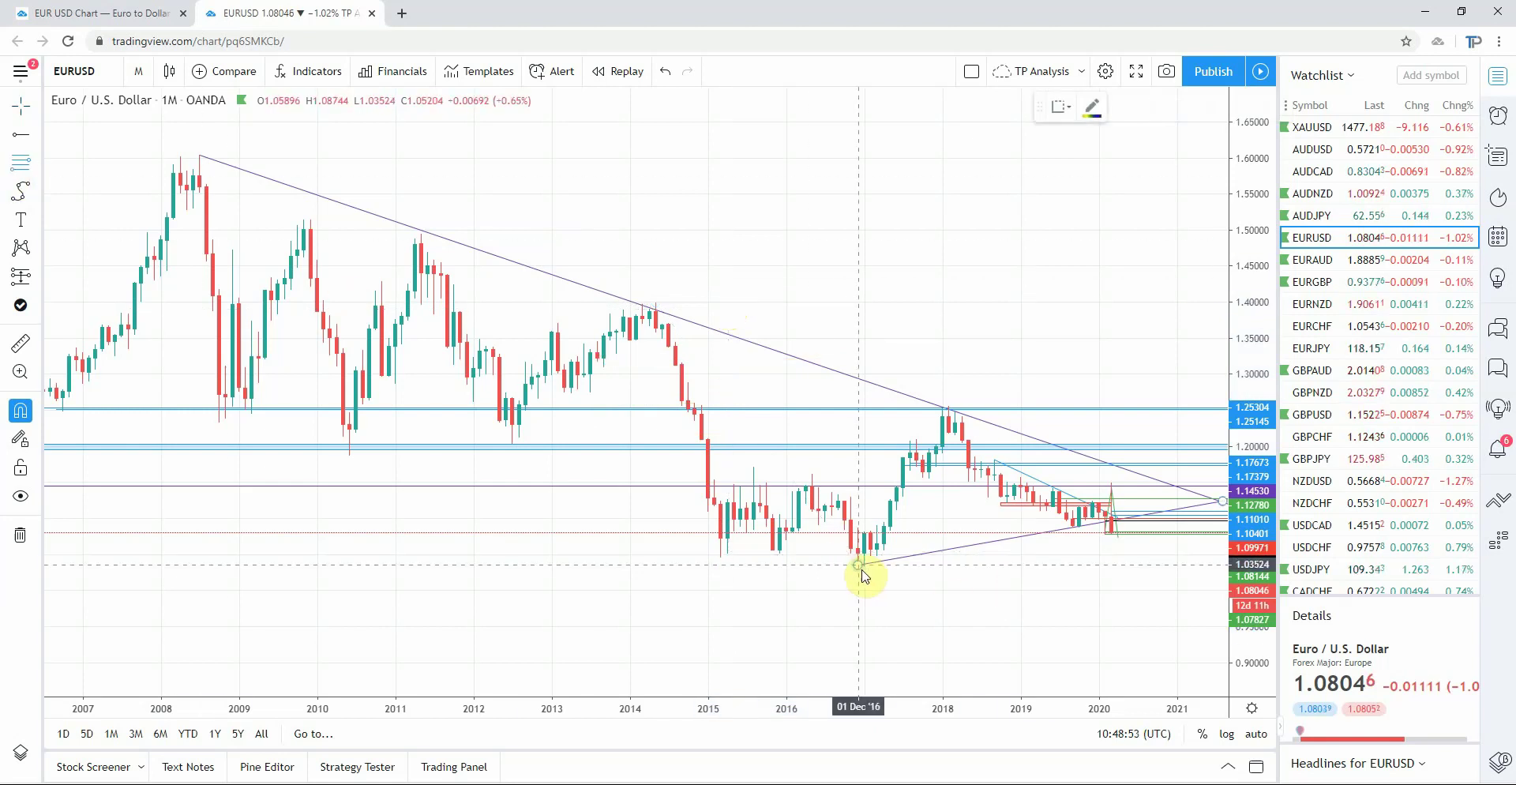
pyautogui.click(859, 565)
pyautogui.click(948, 406)
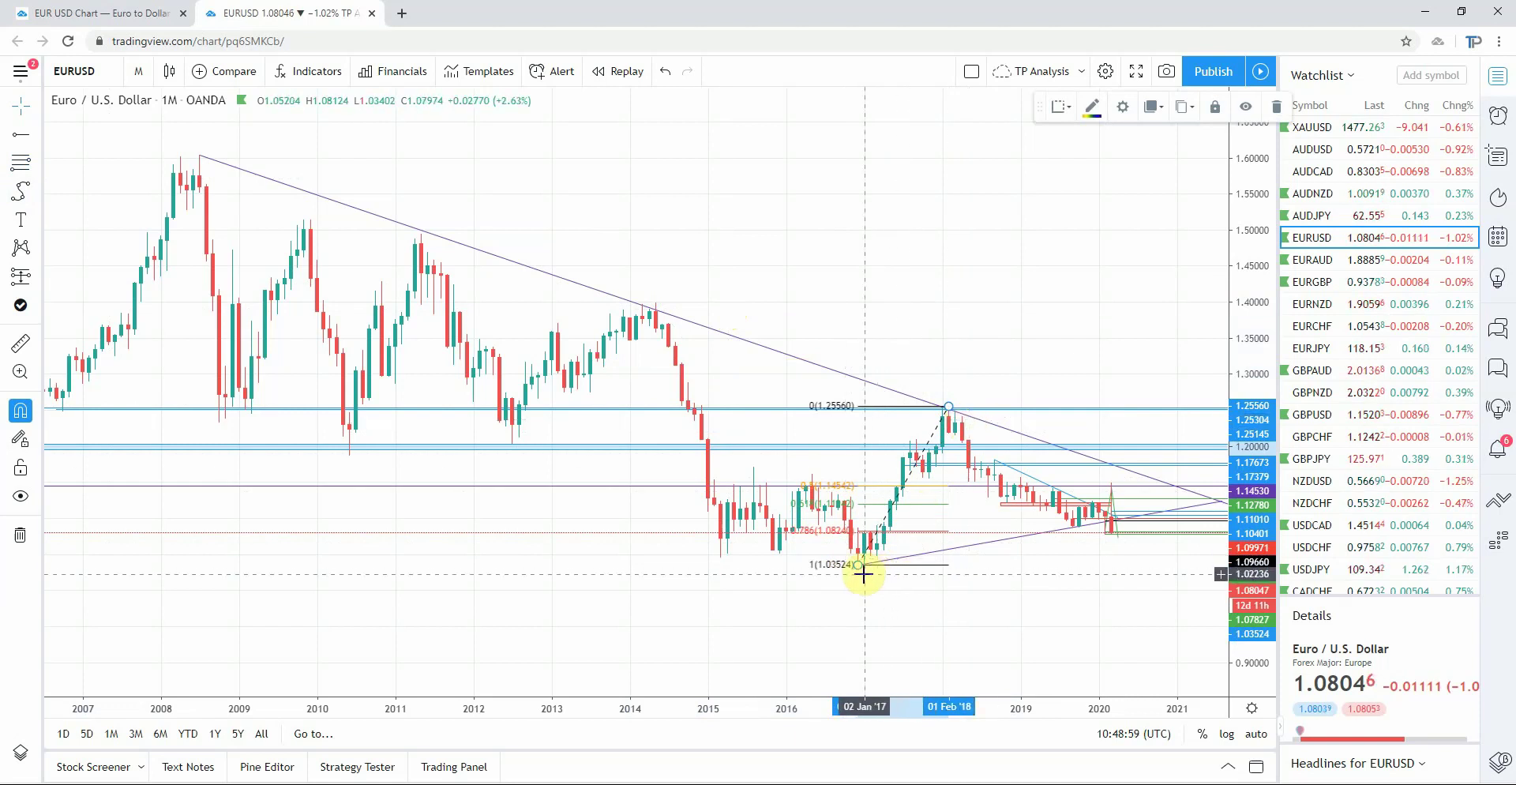
pyautogui.scroll(5, 1056, 379)
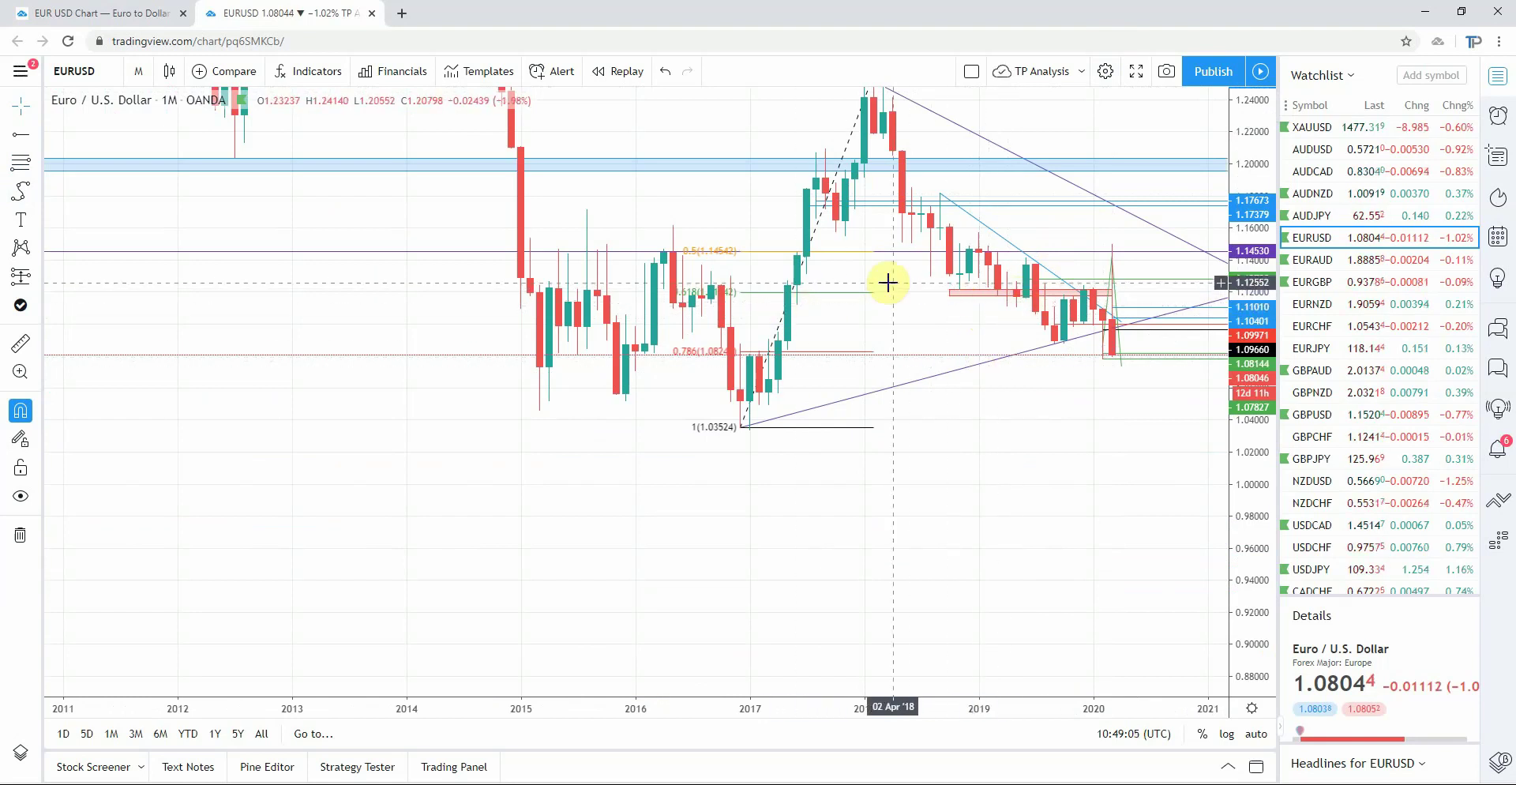
# - Inspect the green trend line, pink 1.12 zone and purple trend line, then select the 2016–2018 fib
pyautogui.click(1107, 292)
pyautogui.click(1009, 299)
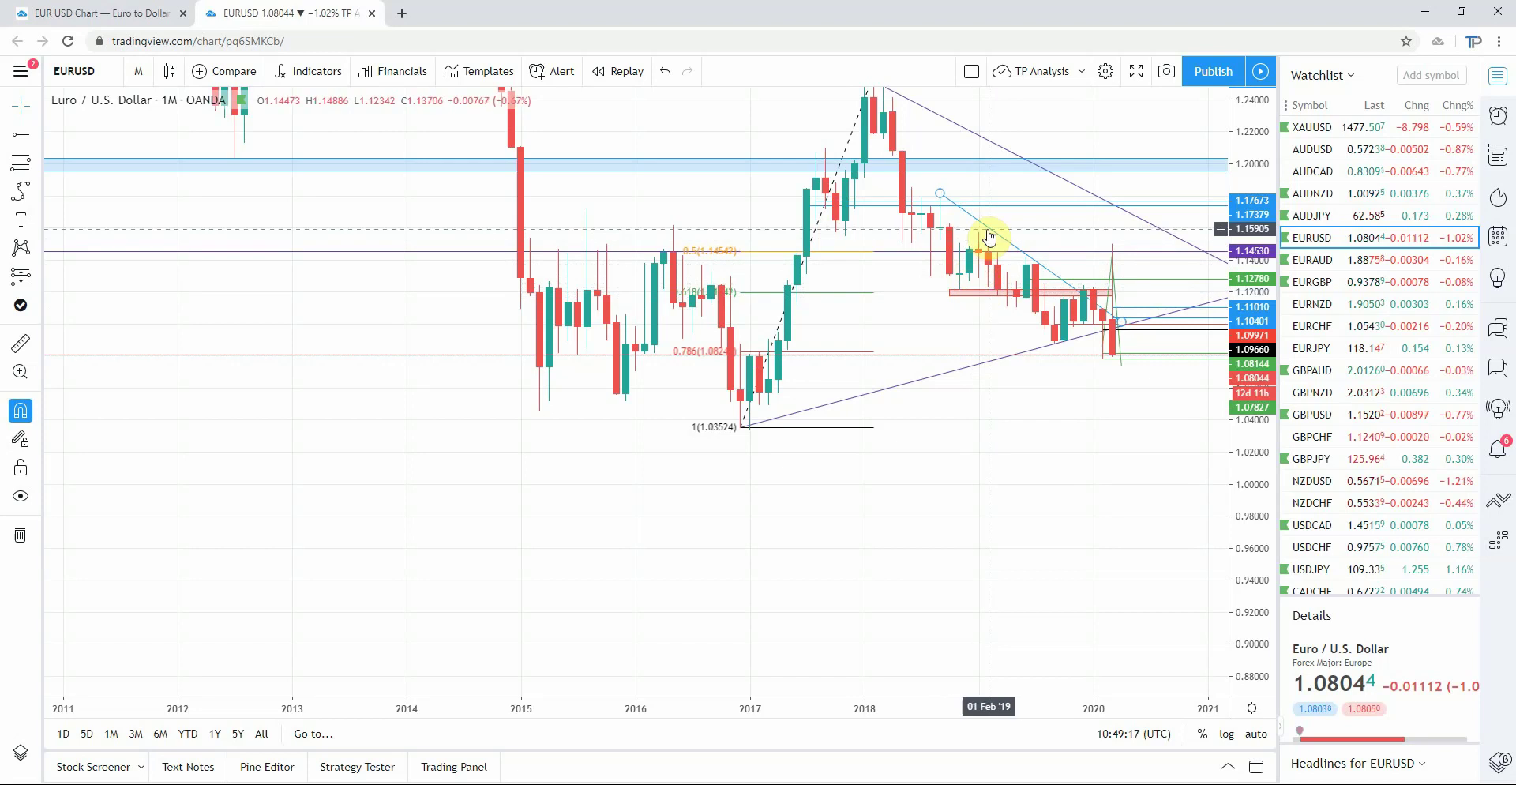
pyautogui.click(1071, 304)
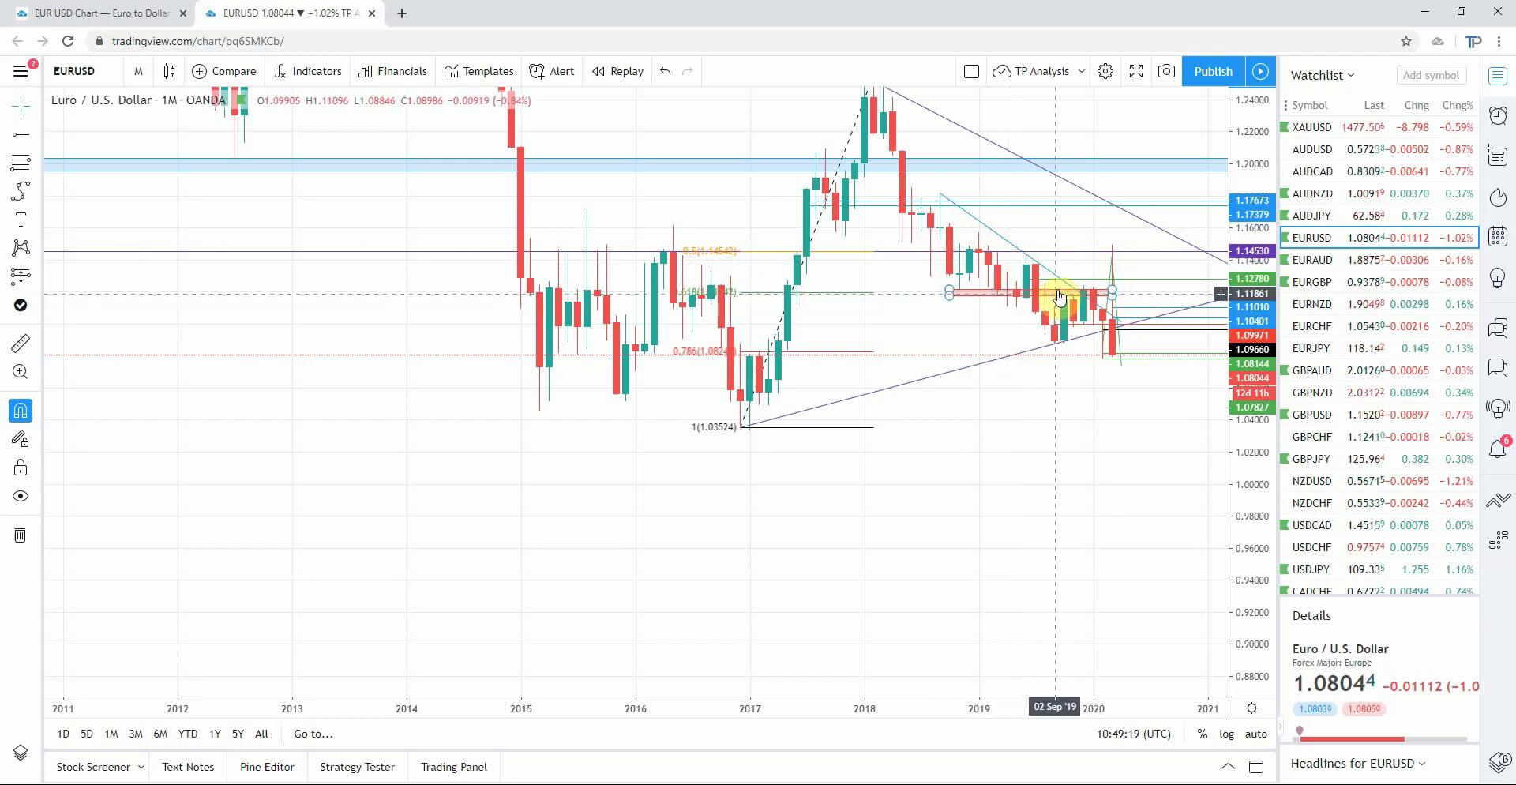
pyautogui.click(1056, 353)
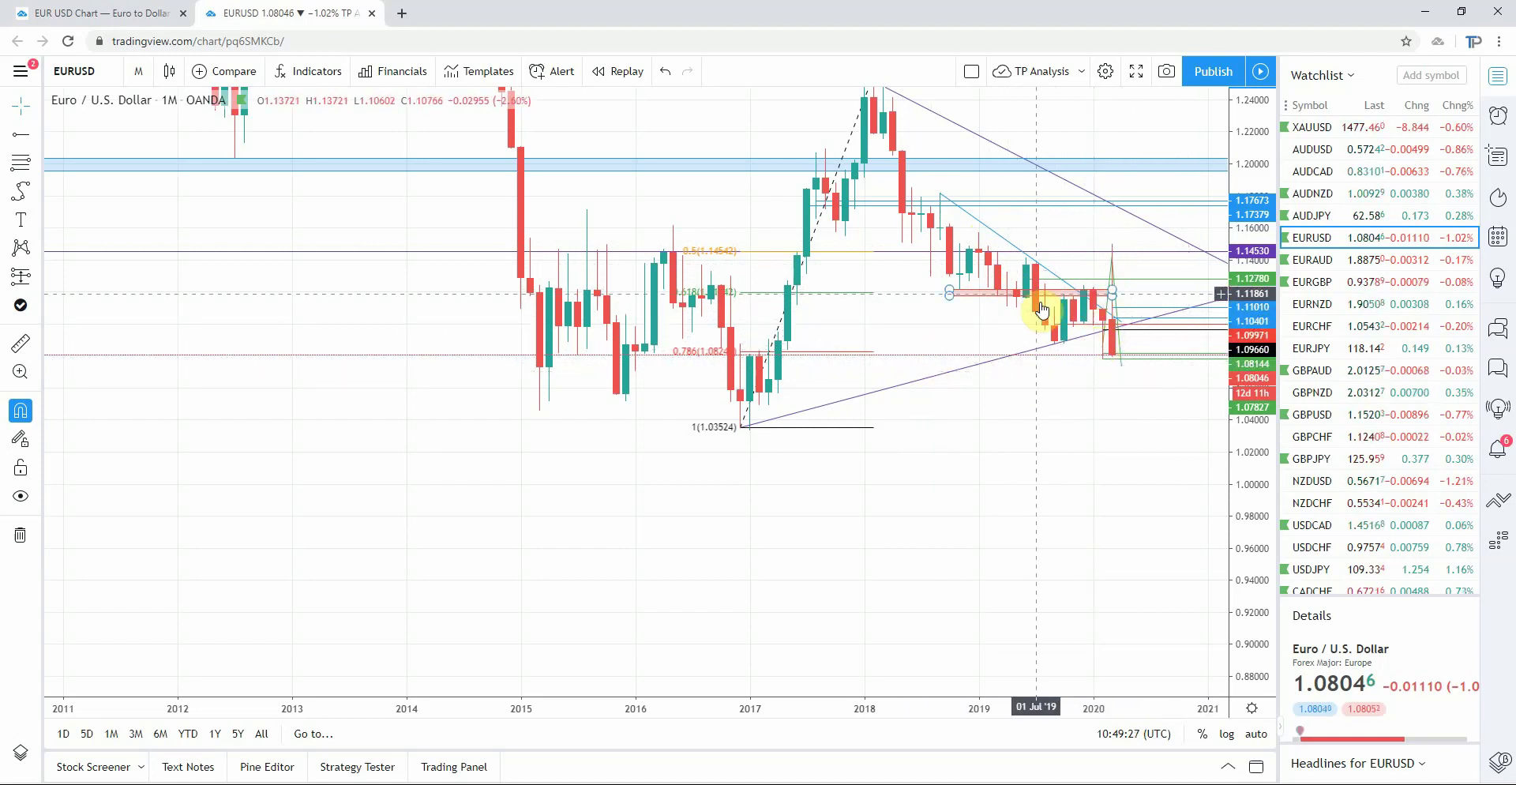
pyautogui.moveTo(1159, 414); pyautogui.dragTo(930, 405)
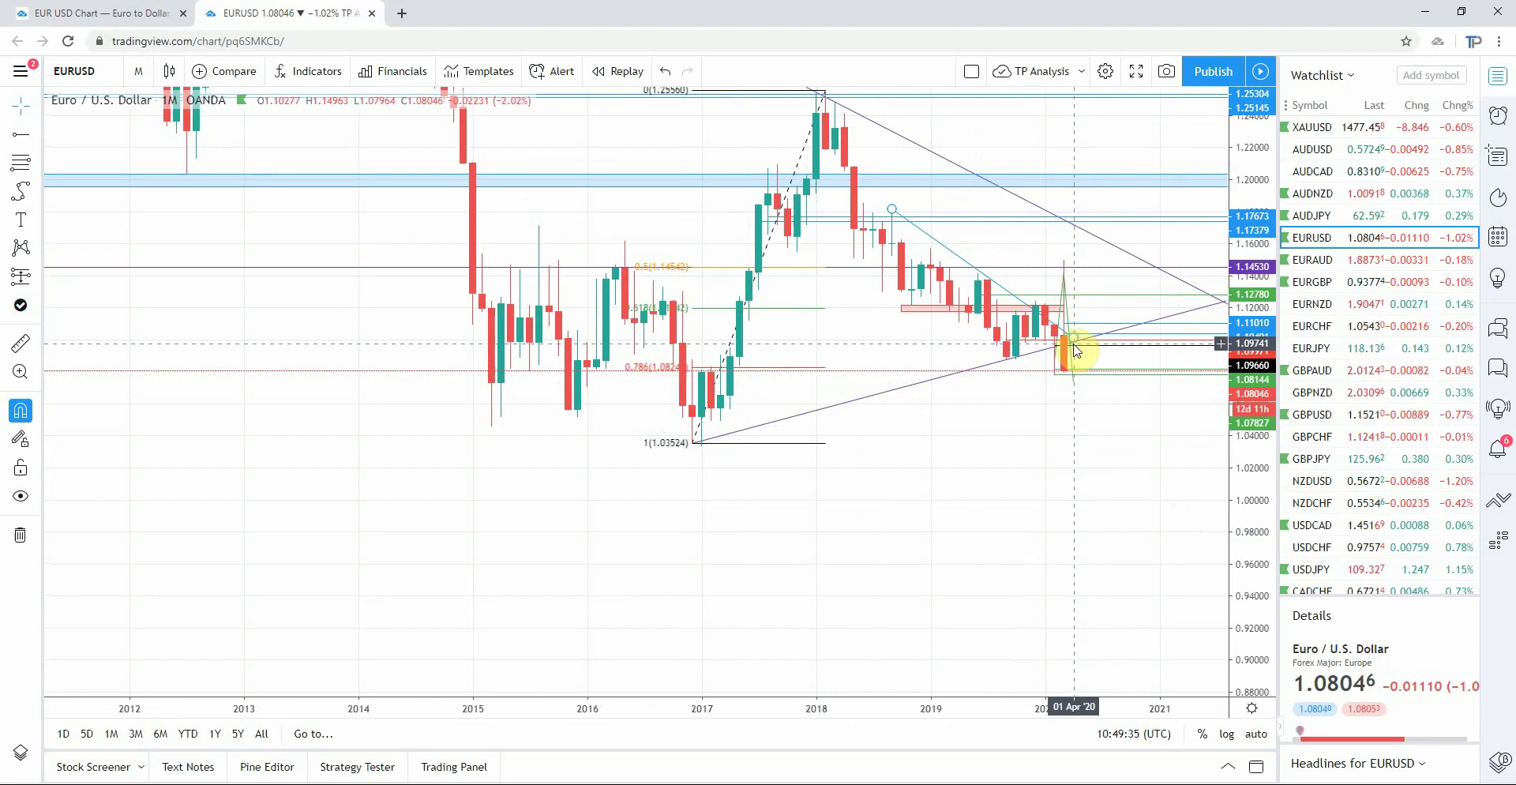
pyautogui.click(756, 281)
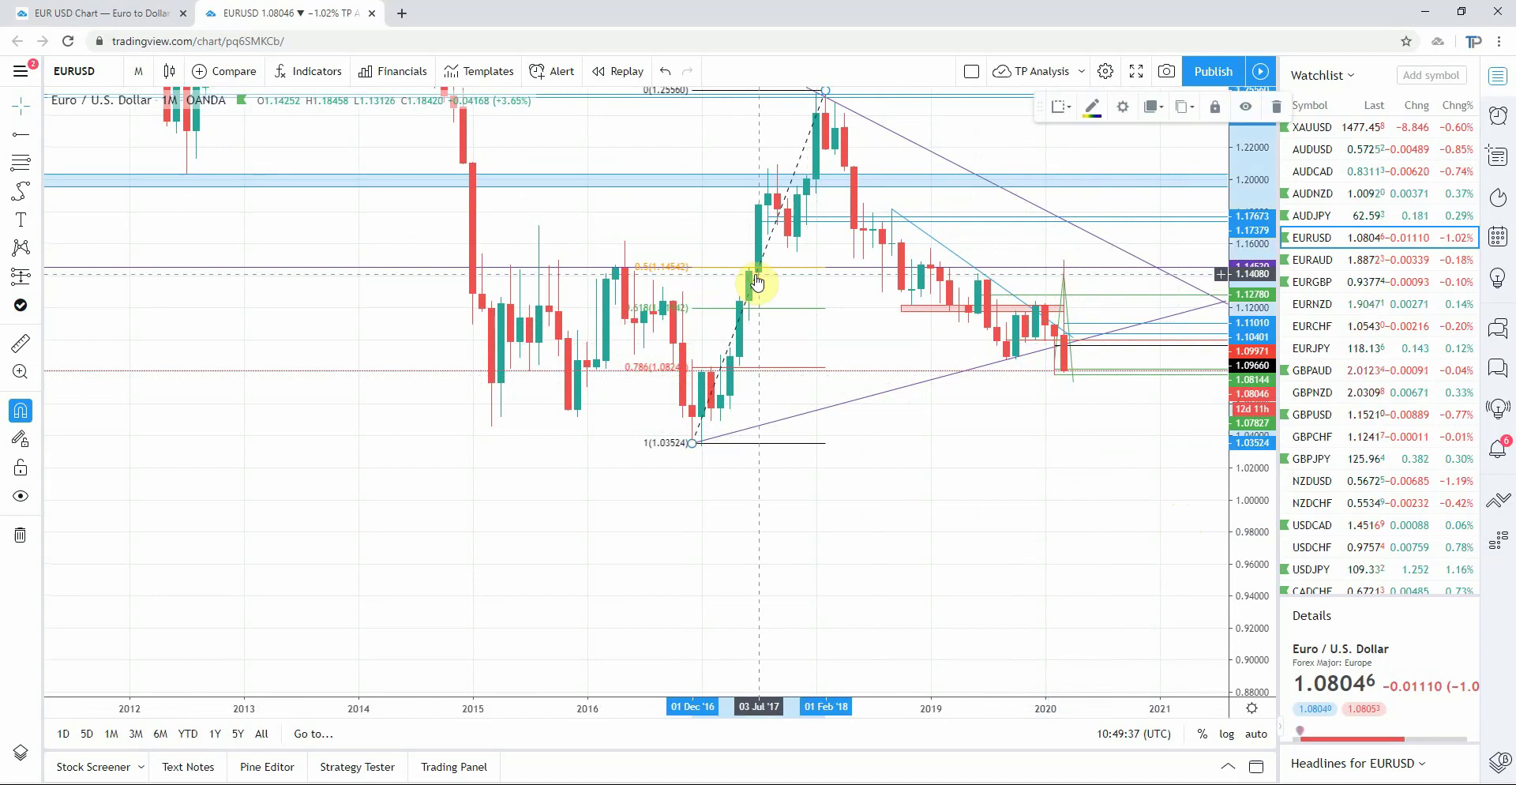
# - Delete the 2016–2018 Fibonacci retracement and zoom out to show more years
pyautogui.press('Delete')
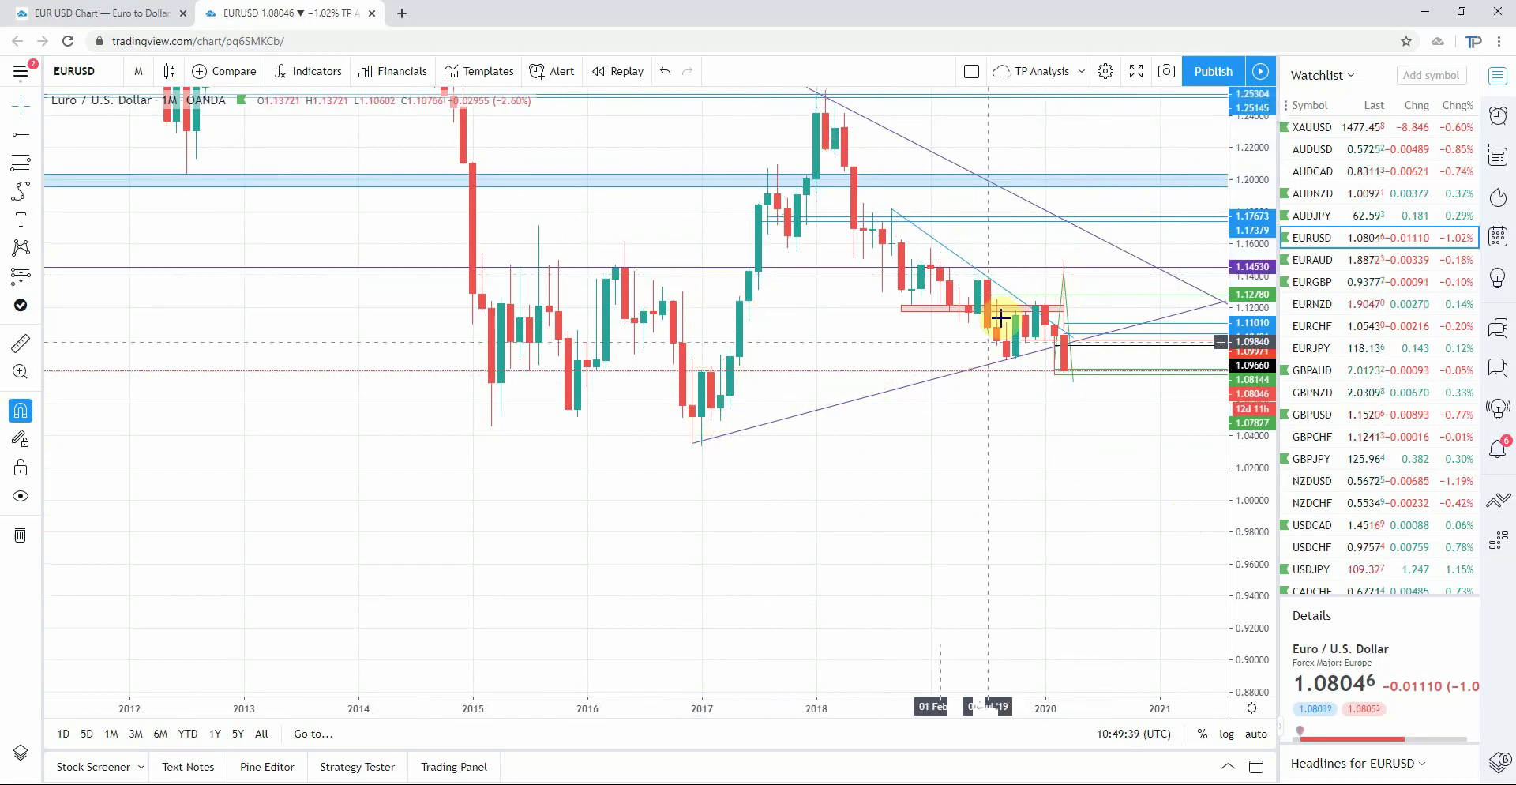
pyautogui.scroll(-2, 1148, 360)
pyautogui.scroll(-1, 1137, 237)
pyautogui.moveTo(1127, 169); pyautogui.dragTo(1076, 304)
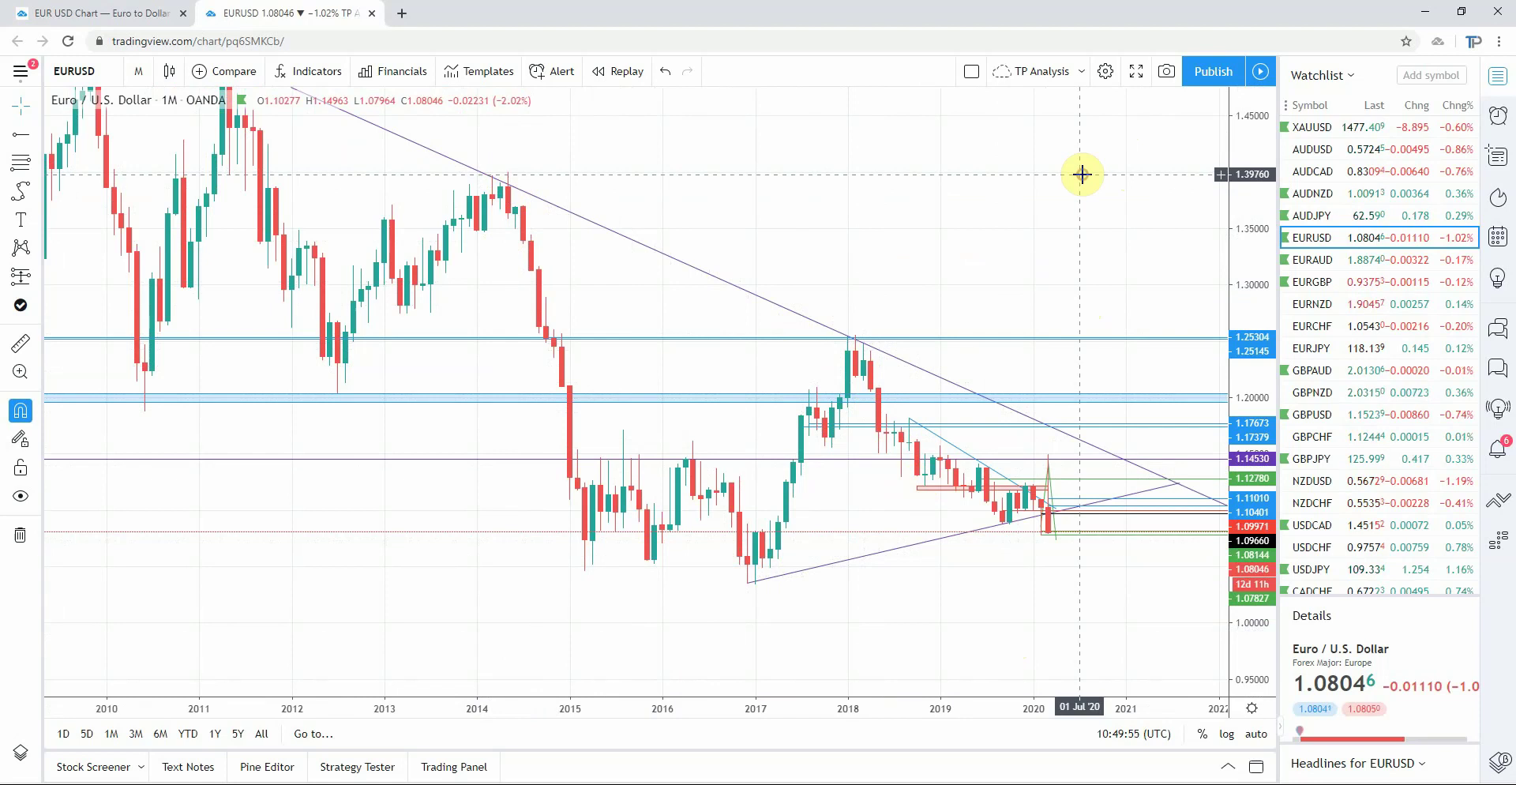
# - Rescale the price axis so 2005–2022 fits with prices up to 1.65 visible
pyautogui.scroll(-1, 829, 439)
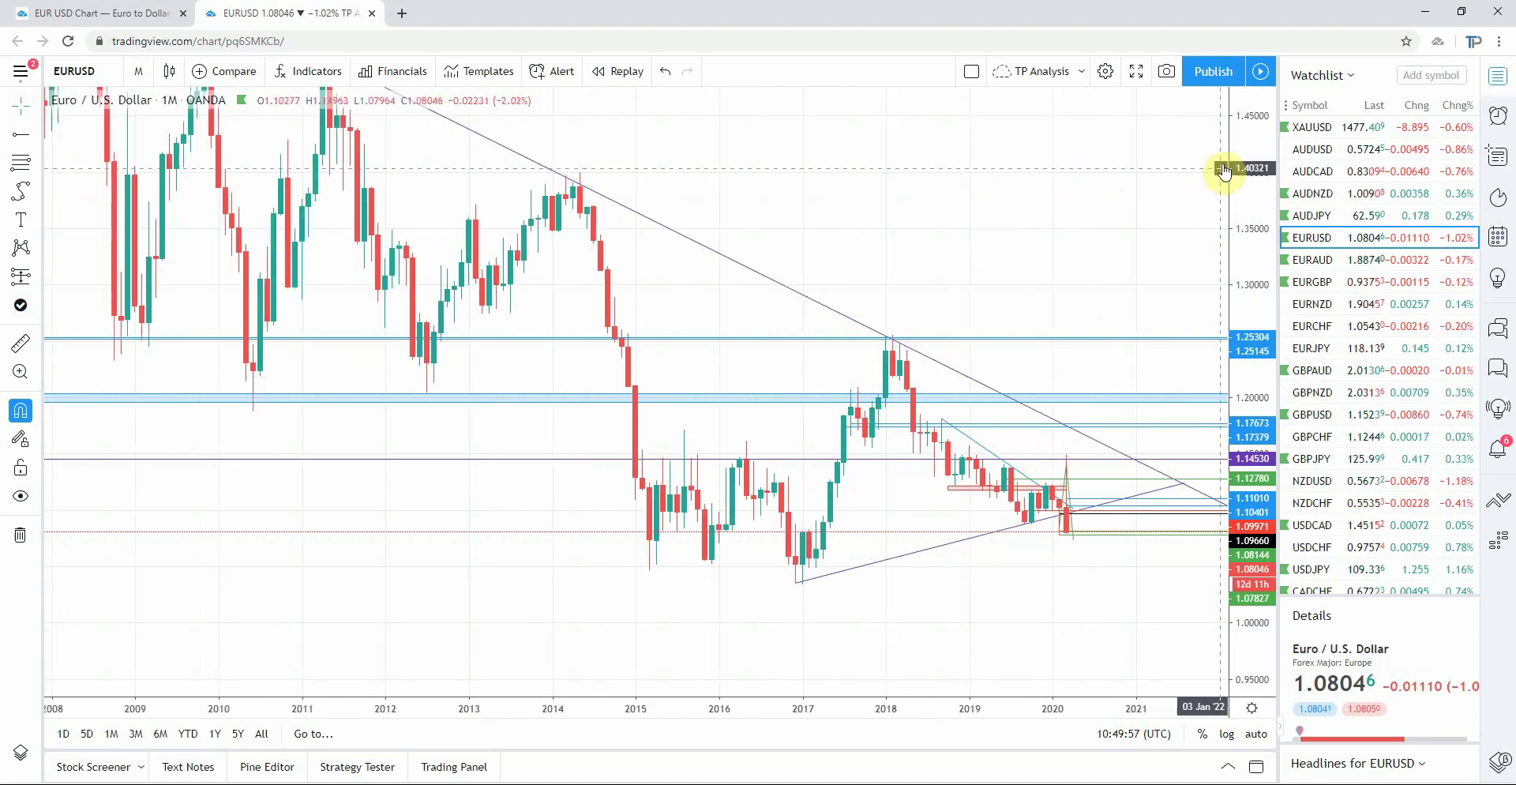
pyautogui.scroll(-1, 1235, 193)
pyautogui.scroll(-1, 866, 192)
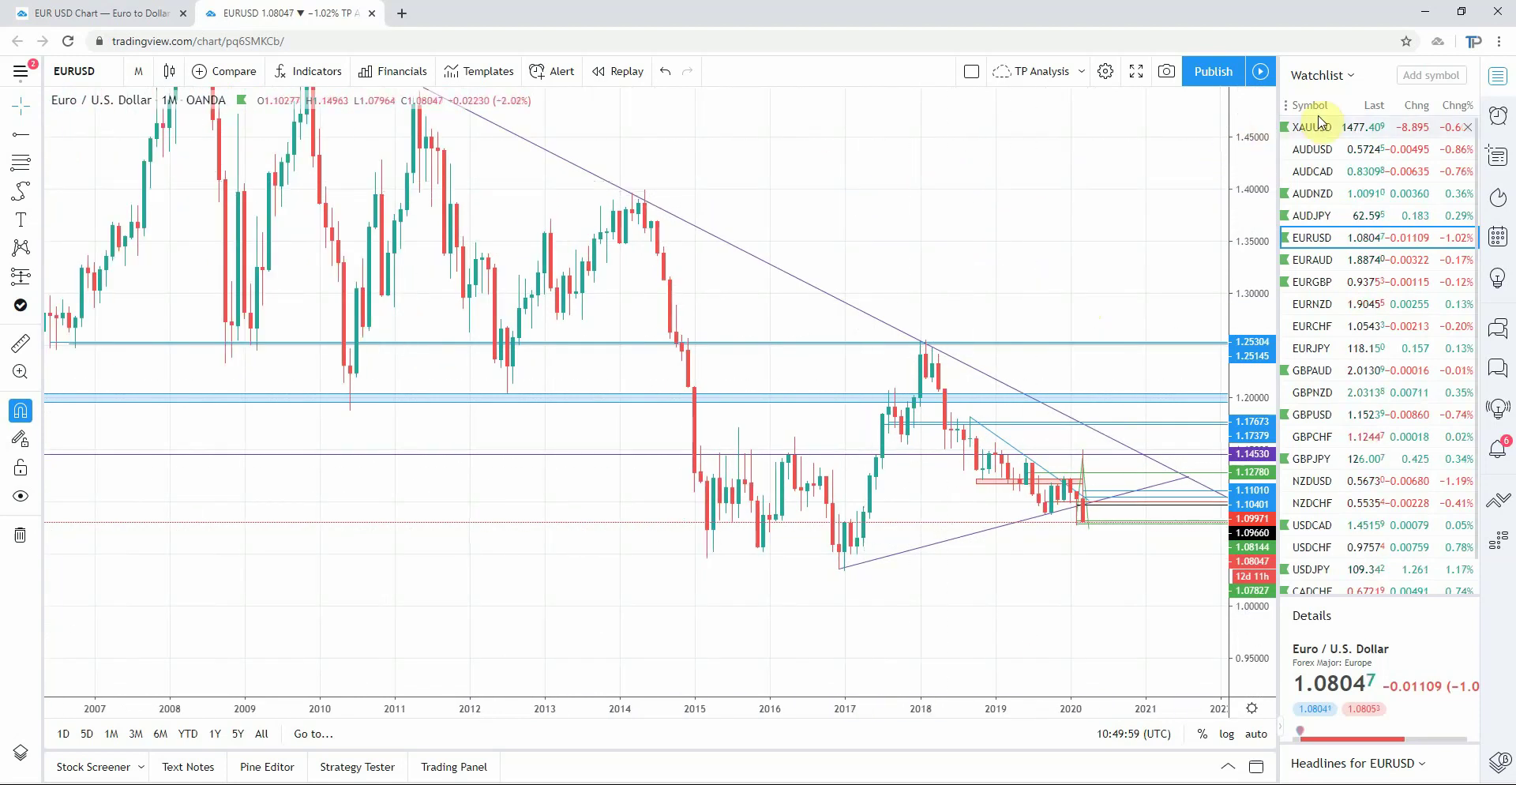
pyautogui.moveTo(1105, 201); pyautogui.dragTo(1024, 266)
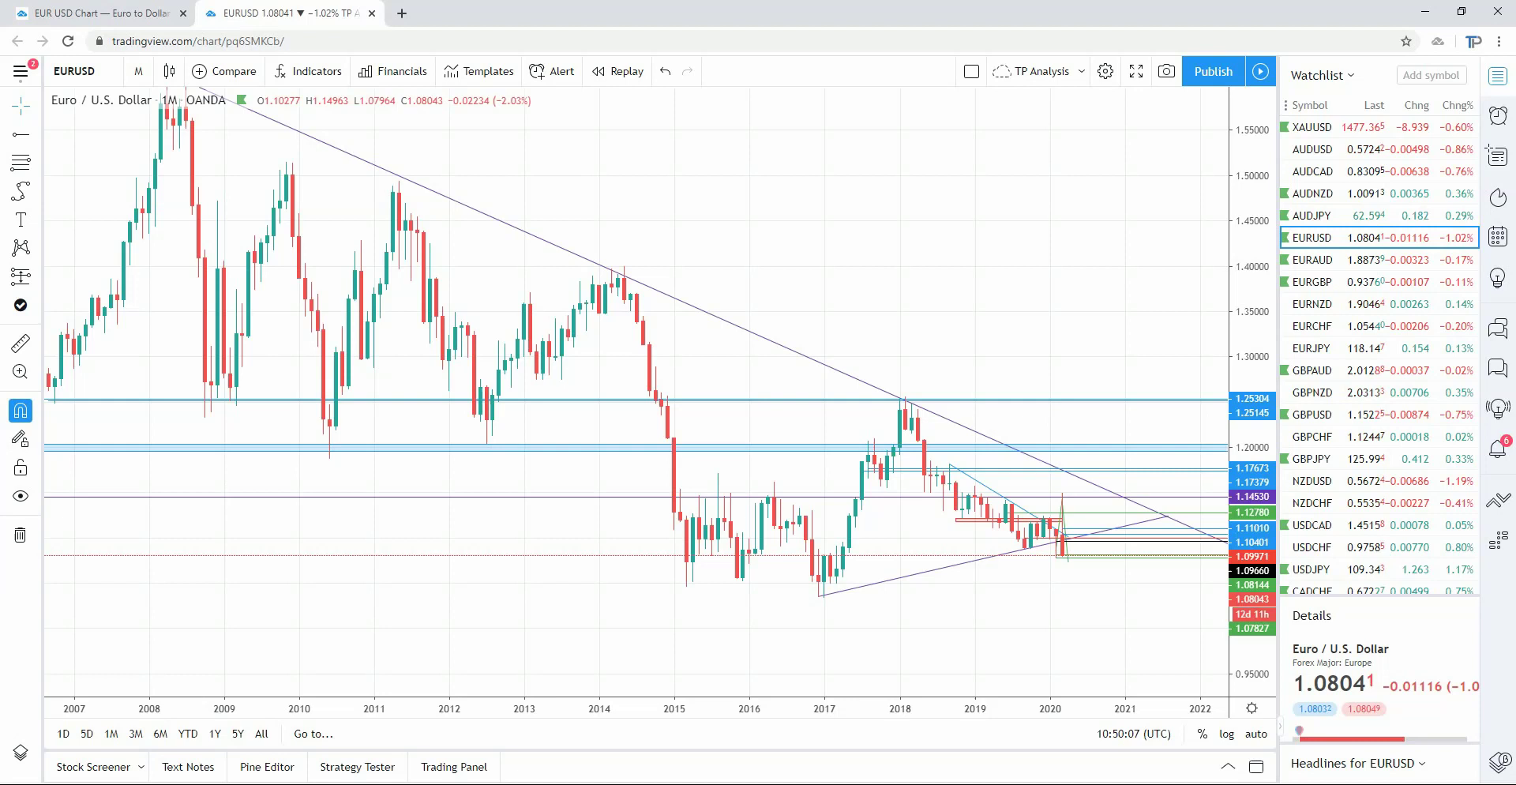
pyautogui.scroll(-2, 802, 247)
pyautogui.moveTo(1250, 124); pyautogui.dragTo(1252, 247)
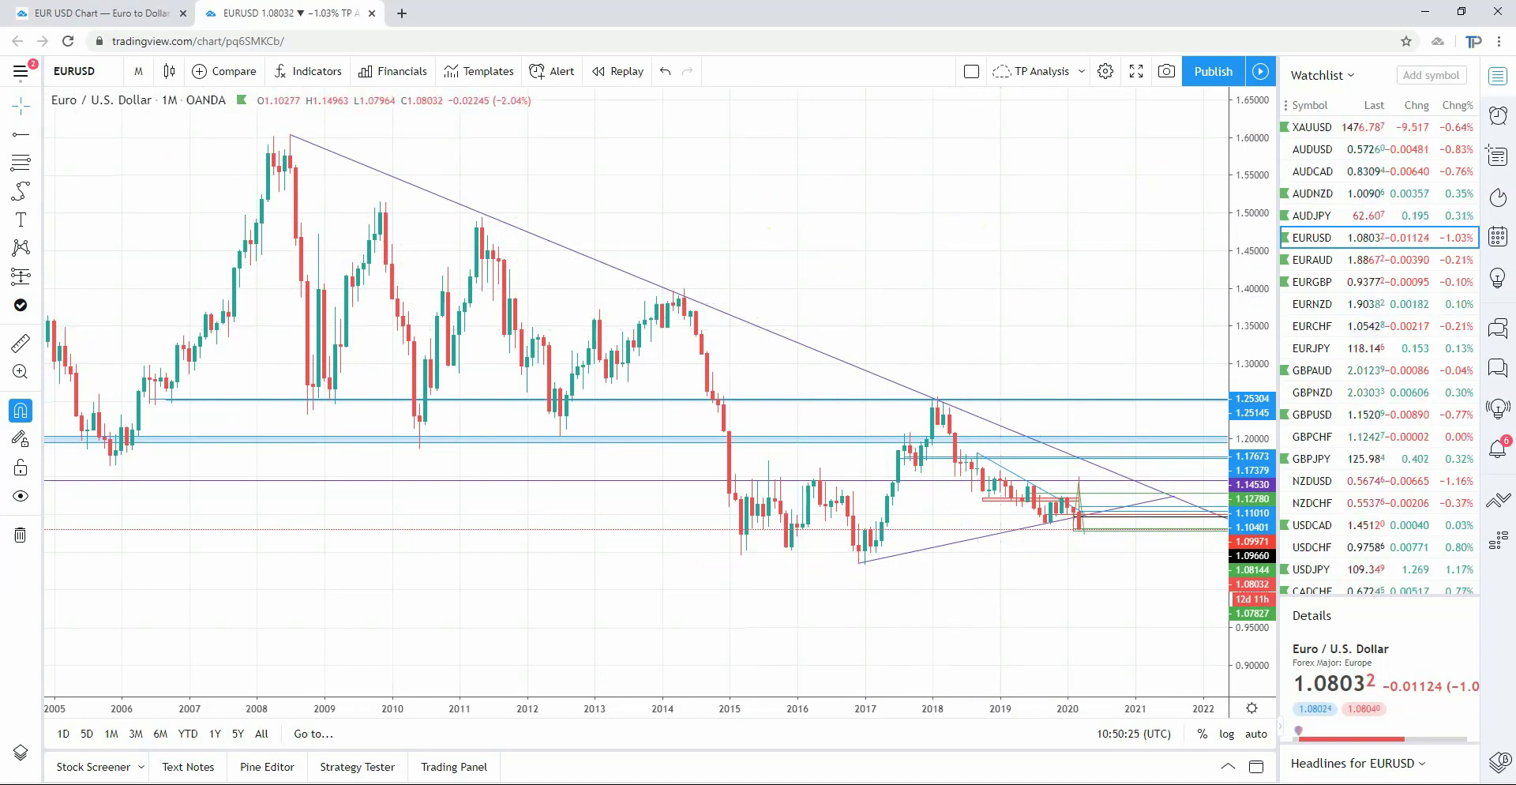
pyautogui.moveTo(1260, 350); pyautogui.dragTo(1245, 230)
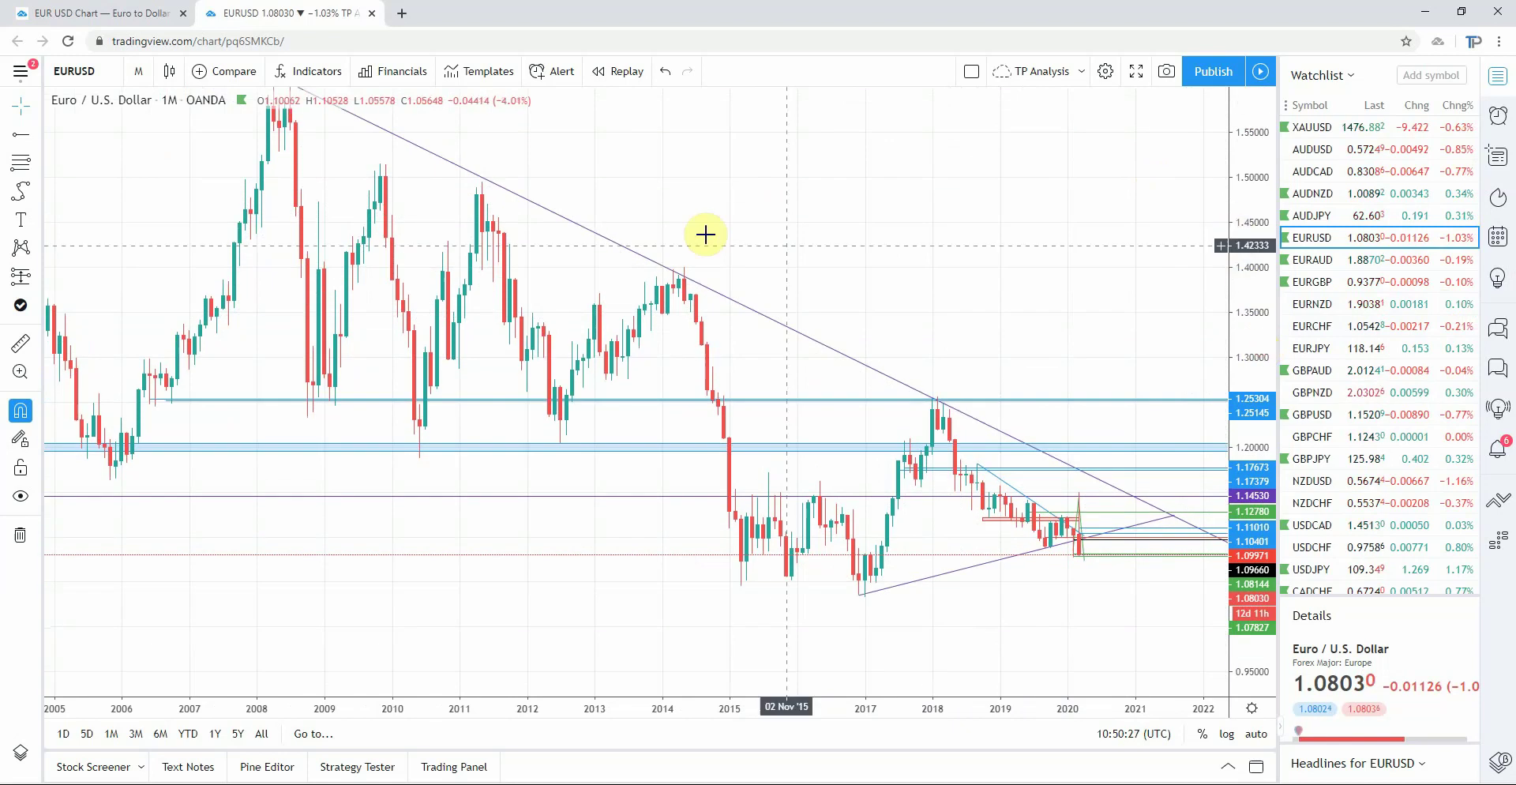